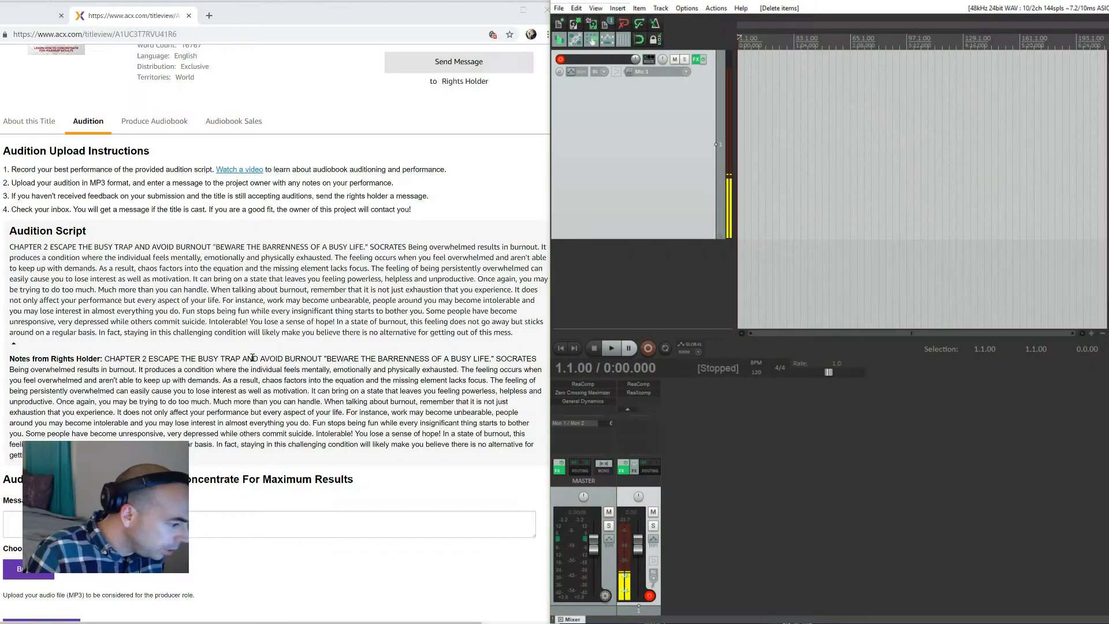
# Bring up the ACX audition page for 'Focus: Learn How To Concentrate For Maximum Results' and scroll through the script
pyautogui.click(191, 398)
pyautogui.scroll(3, 245, 381)
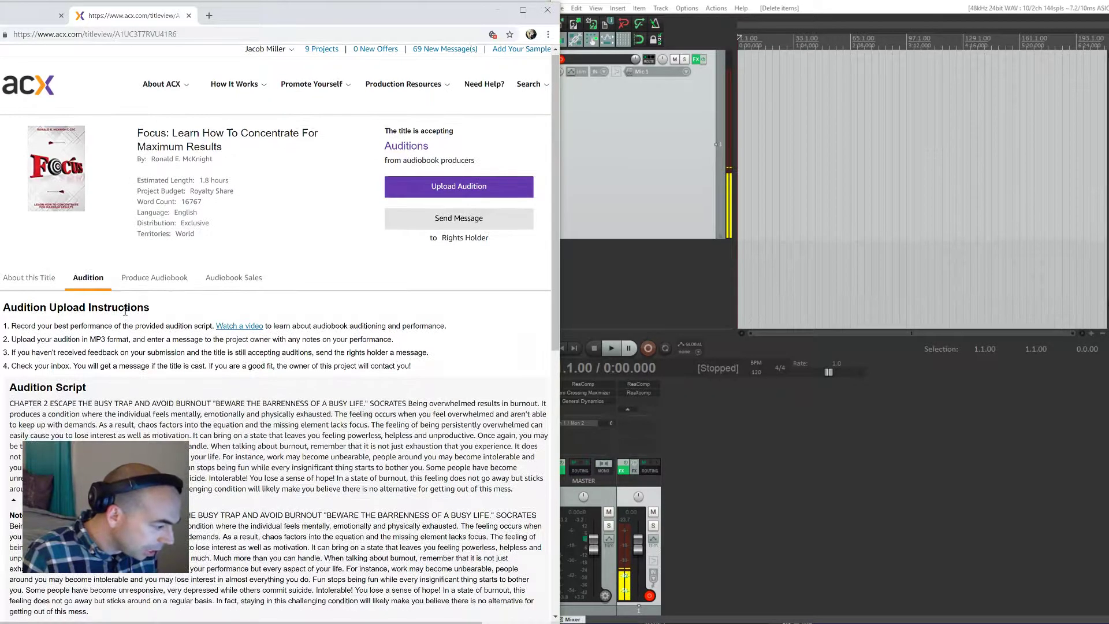
pyautogui.scroll(-2, 126, 420)
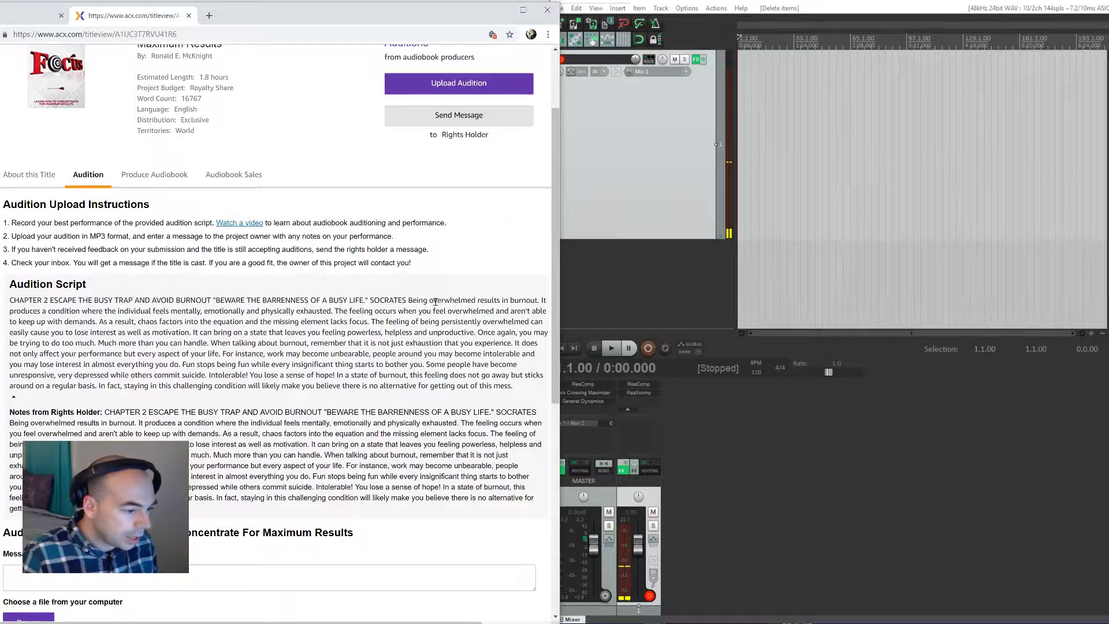
pyautogui.moveTo(435, 302); pyautogui.dragTo(427, 332)
pyautogui.click(372, 375)
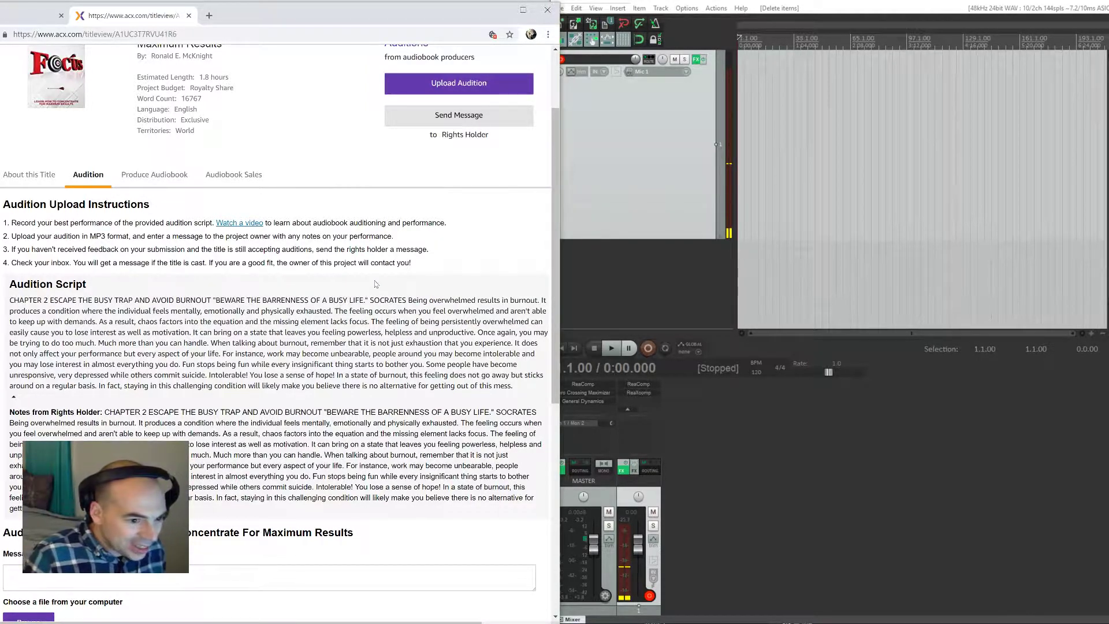
# Switch to REAPER, then select and record-arm the Mic 1 track
pyautogui.click(633, 274)
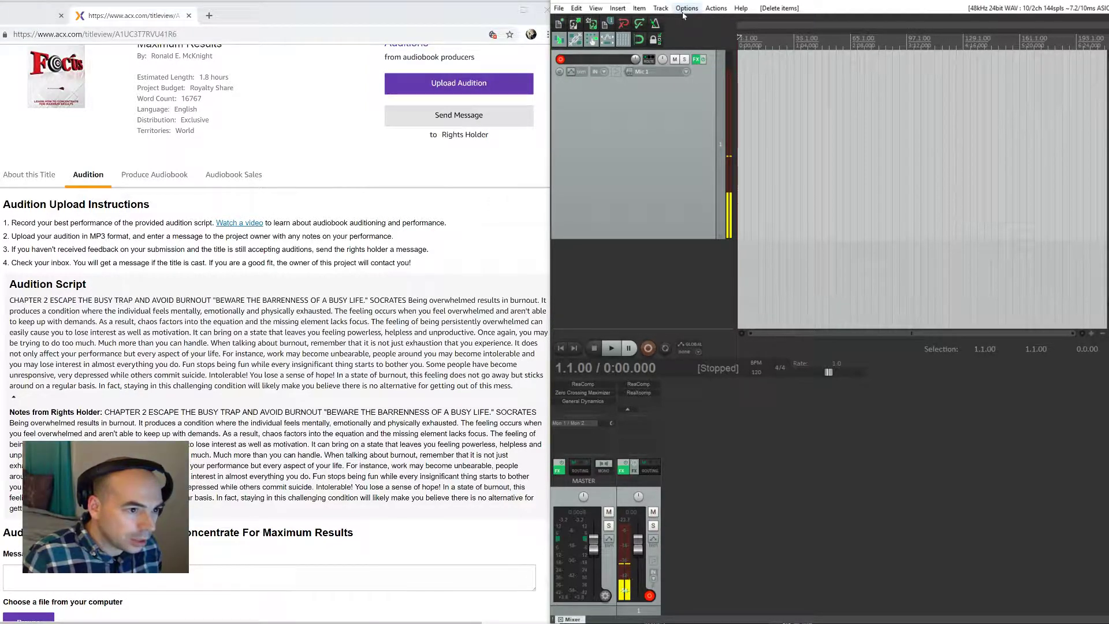
pyautogui.click(584, 98)
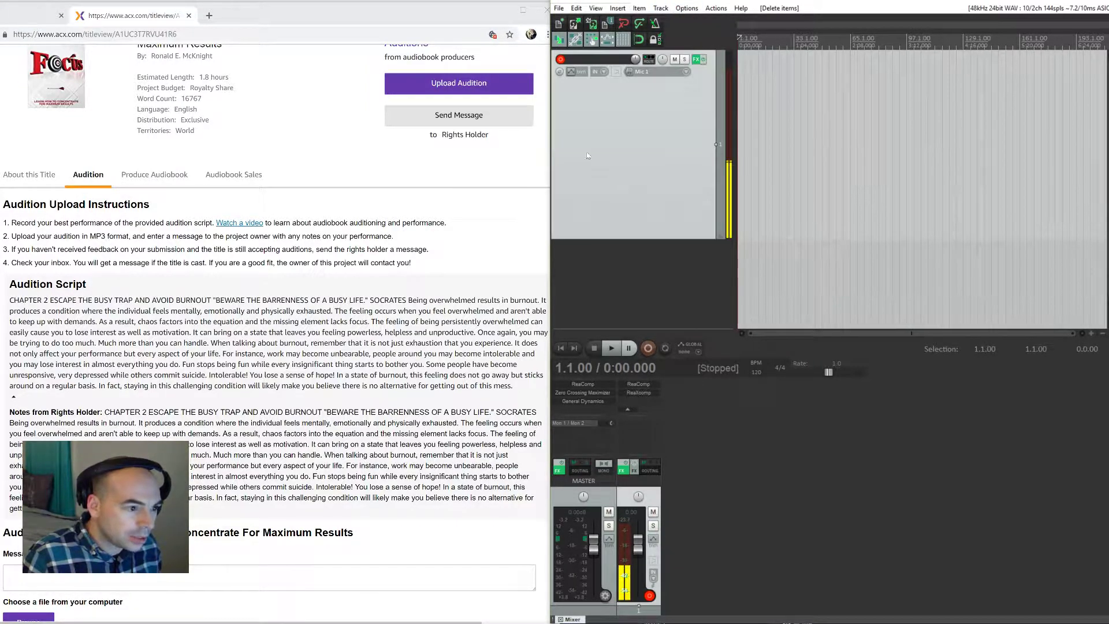
pyautogui.click(562, 60)
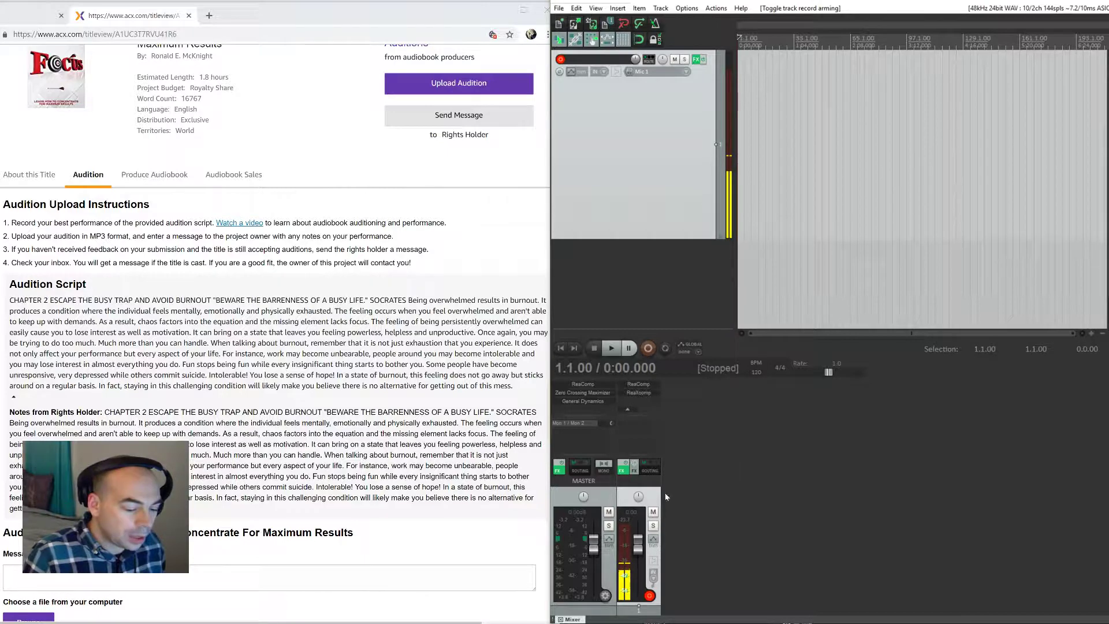
# Record about 1:49 of the audition script read aloud onto the Mic 1 track
pyautogui.click(648, 348)
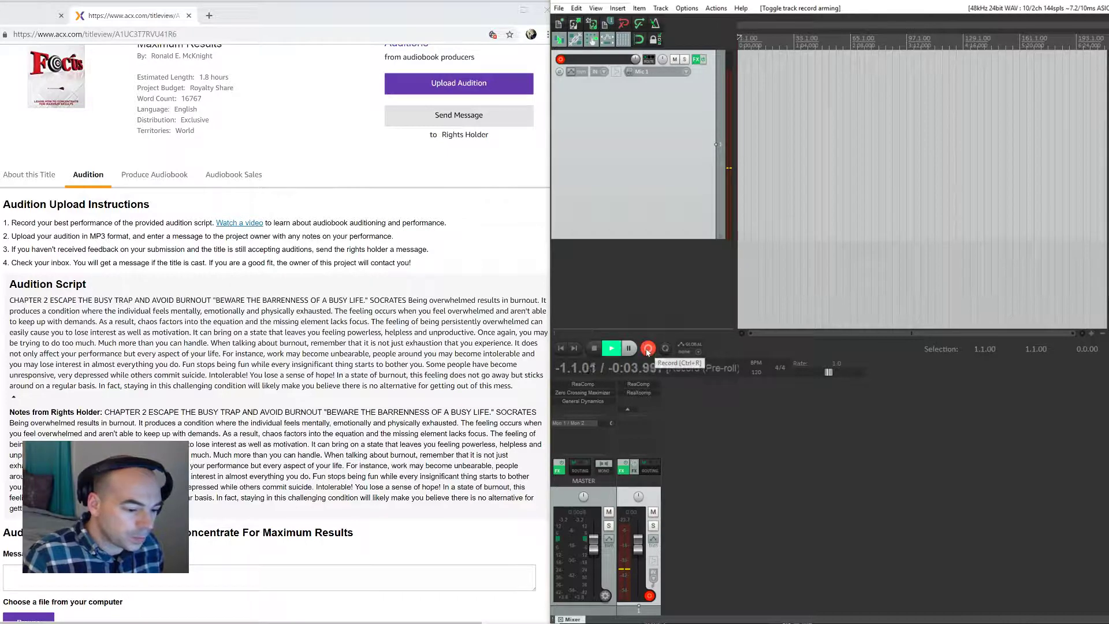
pyautogui.click(442, 376)
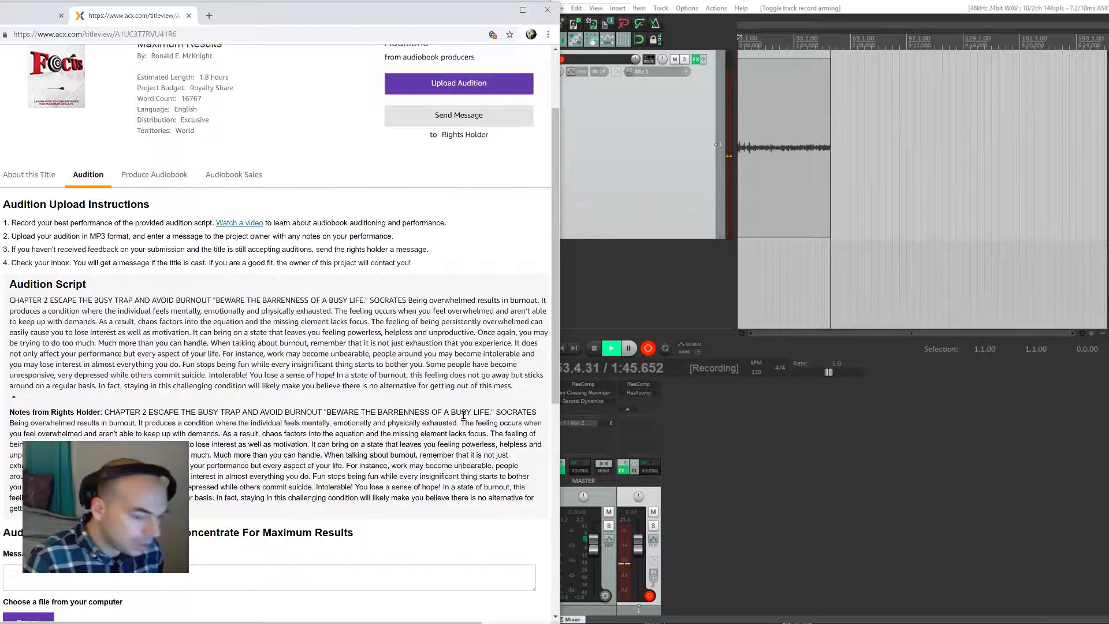
pyautogui.scroll(-7, 463, 414)
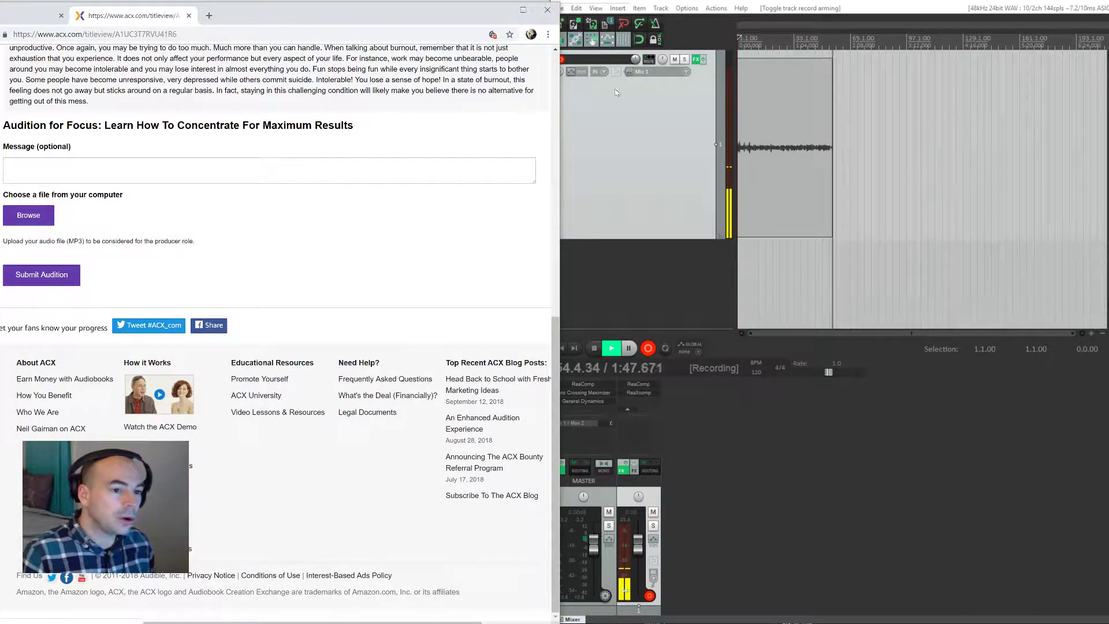
# Stop recording, keeping the take as 01-181203_2215.wav, and zoom into the waveform
pyautogui.click(848, 237)
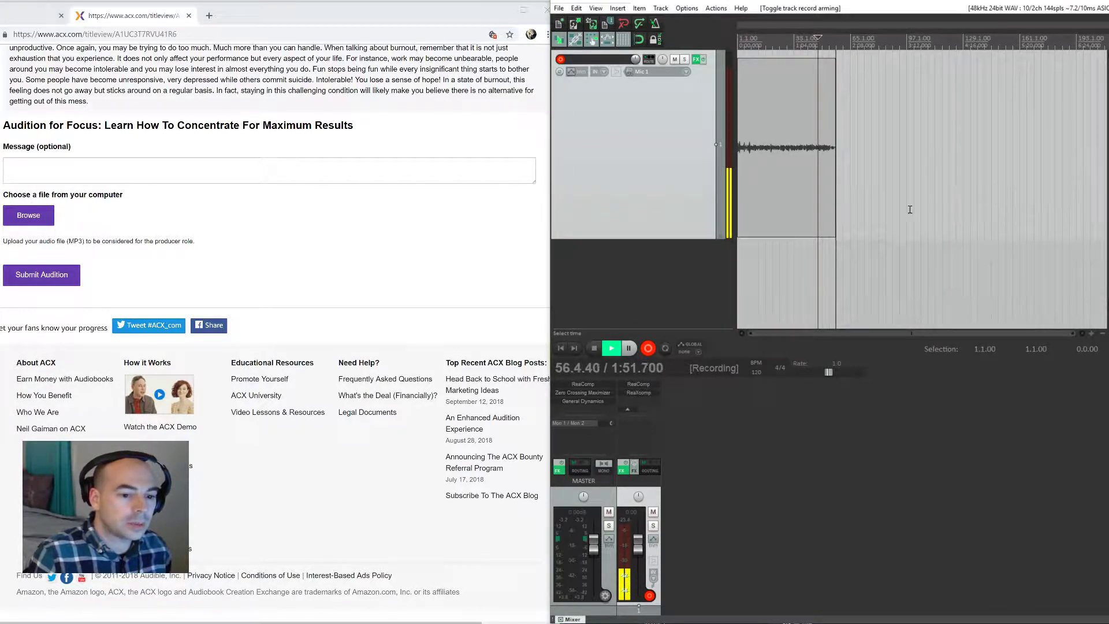
pyautogui.press('space')
pyautogui.scroll(8, 795, 202)
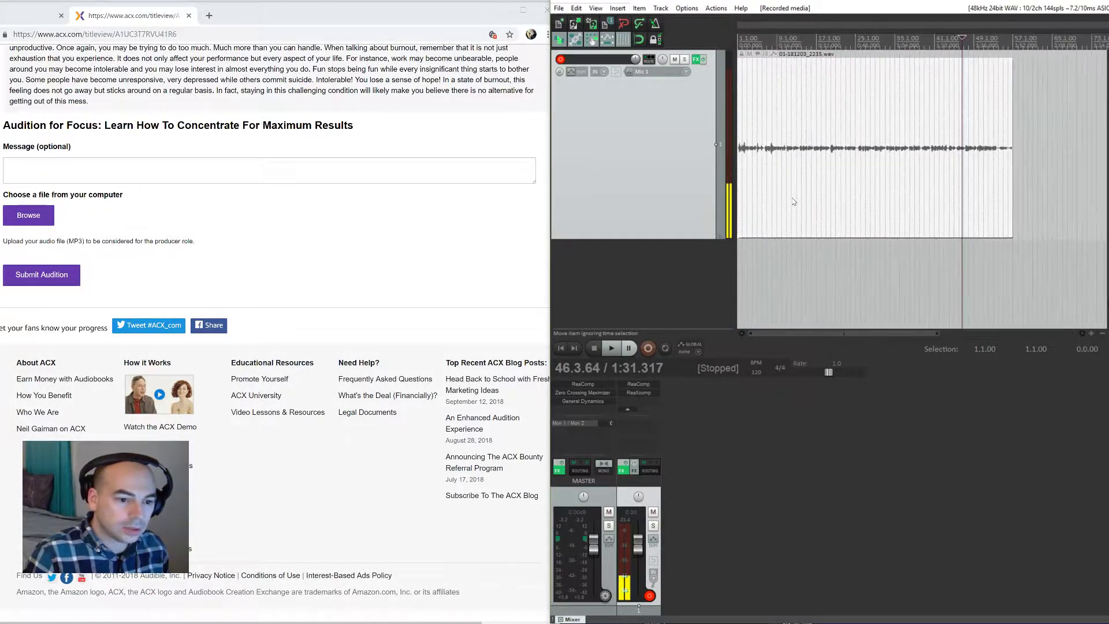
pyautogui.scroll(4, 795, 202)
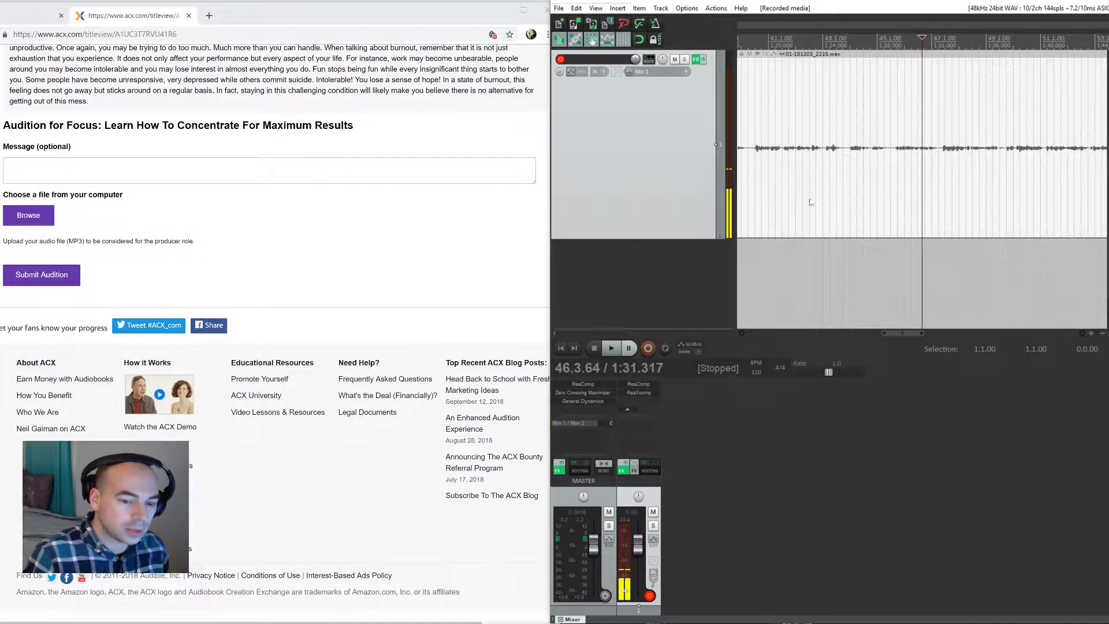
pyautogui.click(753, 27)
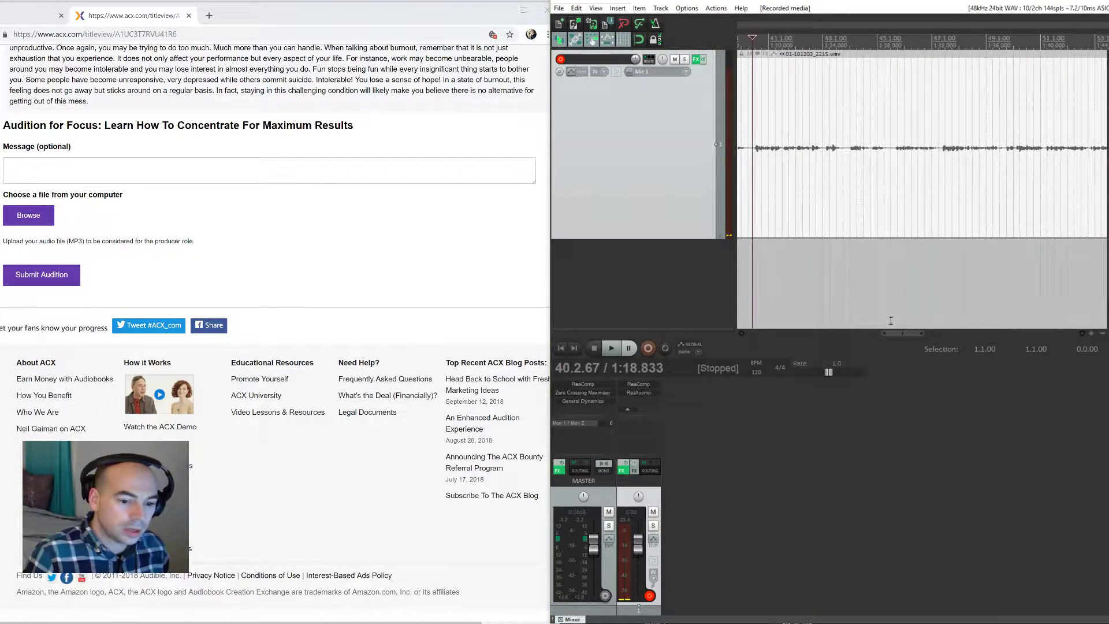
pyautogui.moveTo(899, 334); pyautogui.dragTo(766, 333)
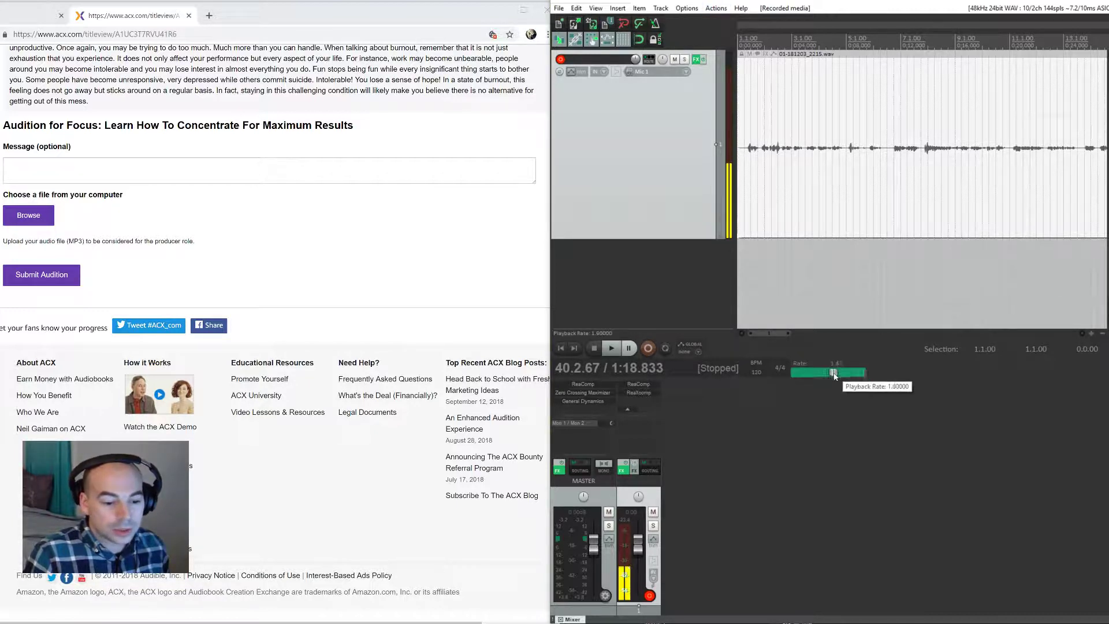
# Set the playback rate to 2.05 and play the take from the start
pyautogui.moveTo(835, 375); pyautogui.dragTo(842, 376)
pyautogui.rightClick(842, 376)
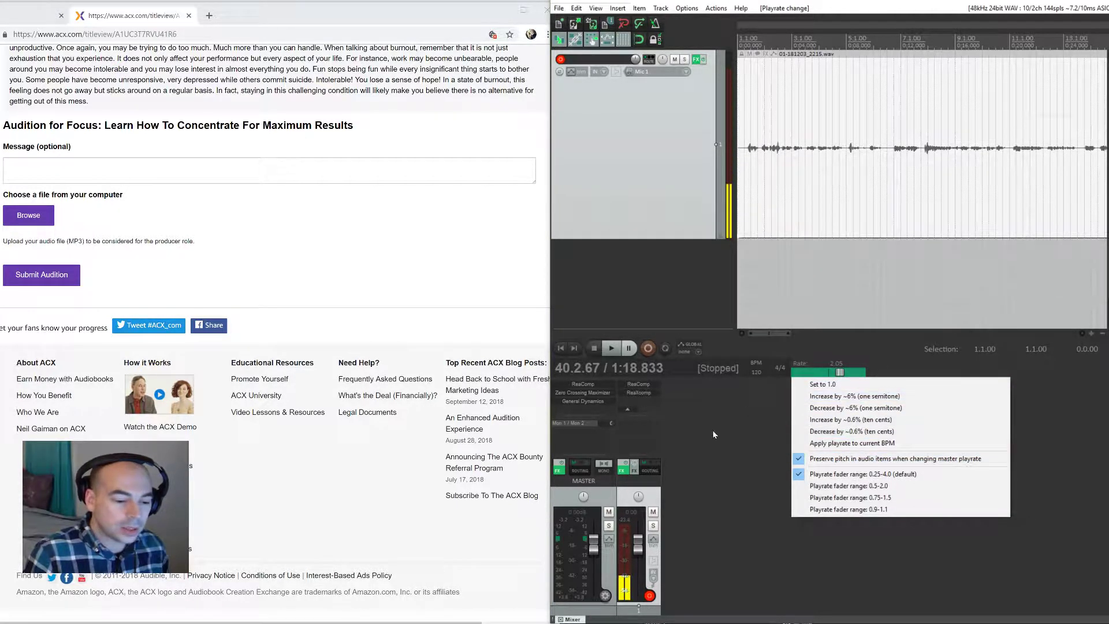
pyautogui.click(622, 390)
pyautogui.click(566, 348)
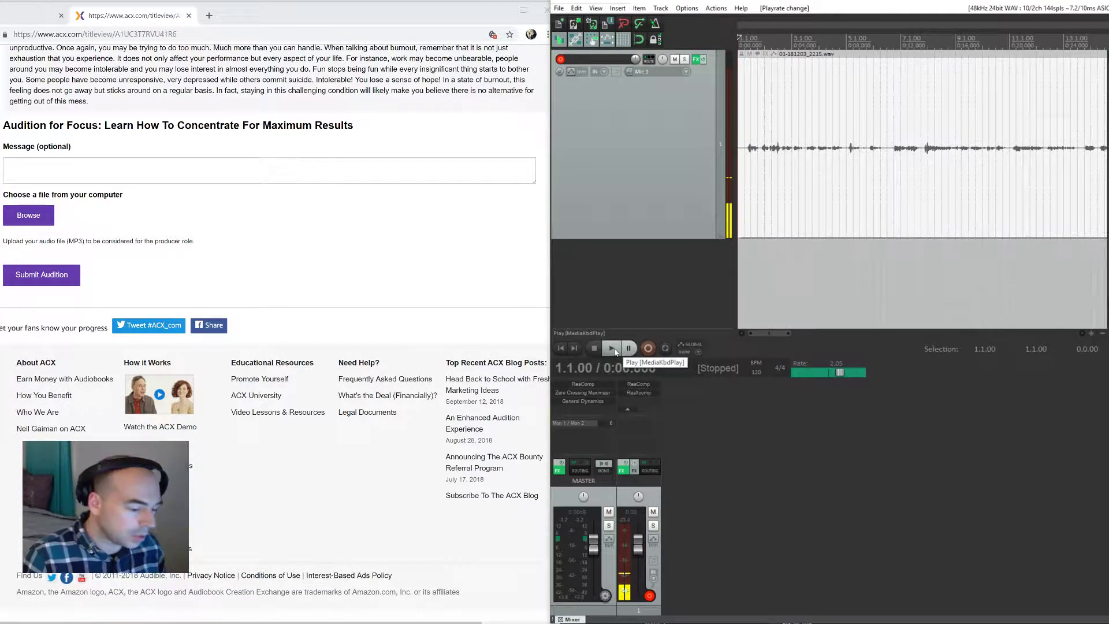
pyautogui.click(622, 351)
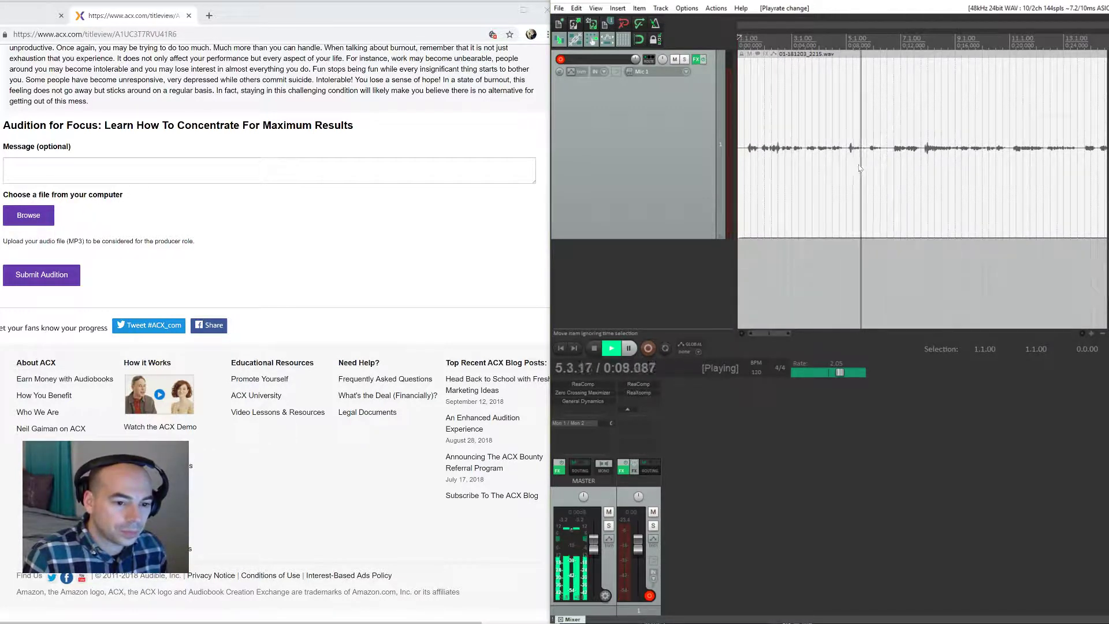
# Split the narration at 0:09.655 and drag the item edge back to 0:08.046
pyautogui.press('space')
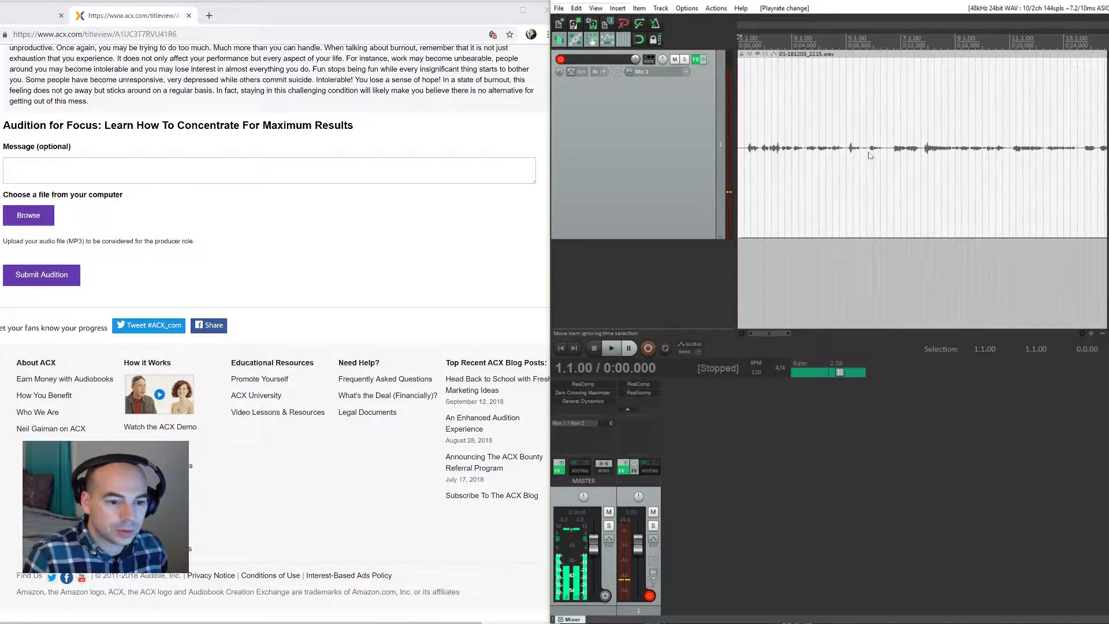
pyautogui.click(870, 161)
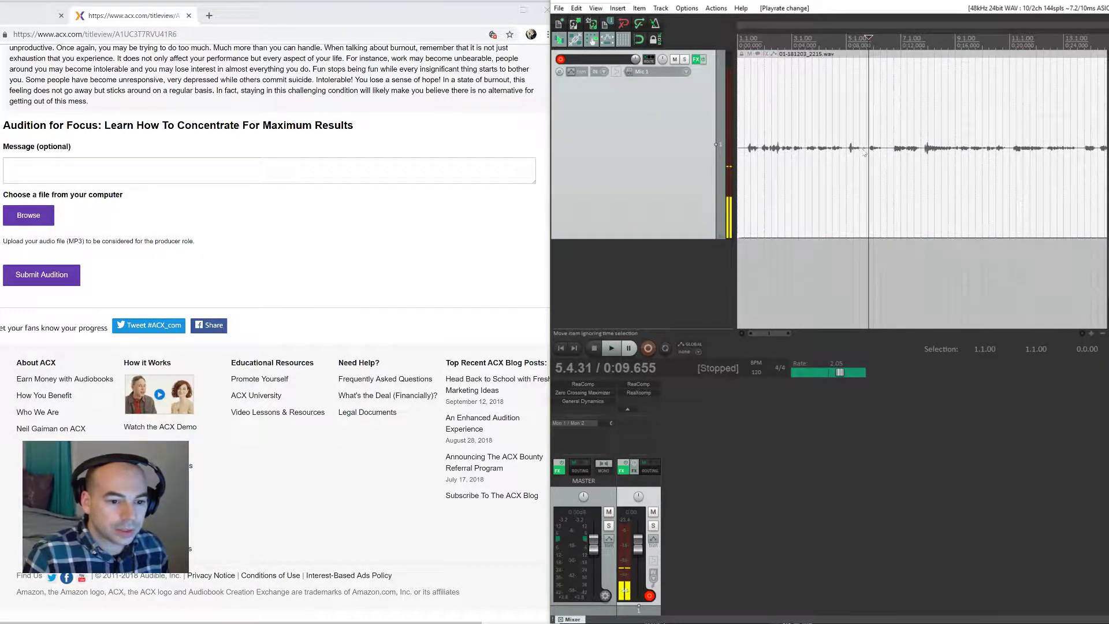
pyautogui.click(865, 152)
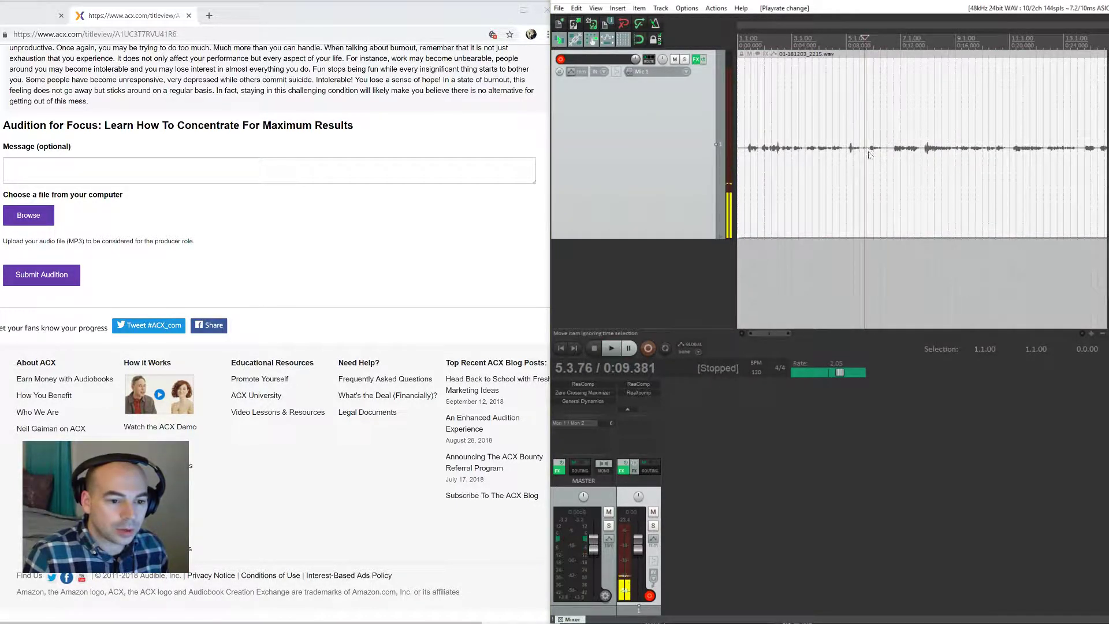
pyautogui.click(869, 158)
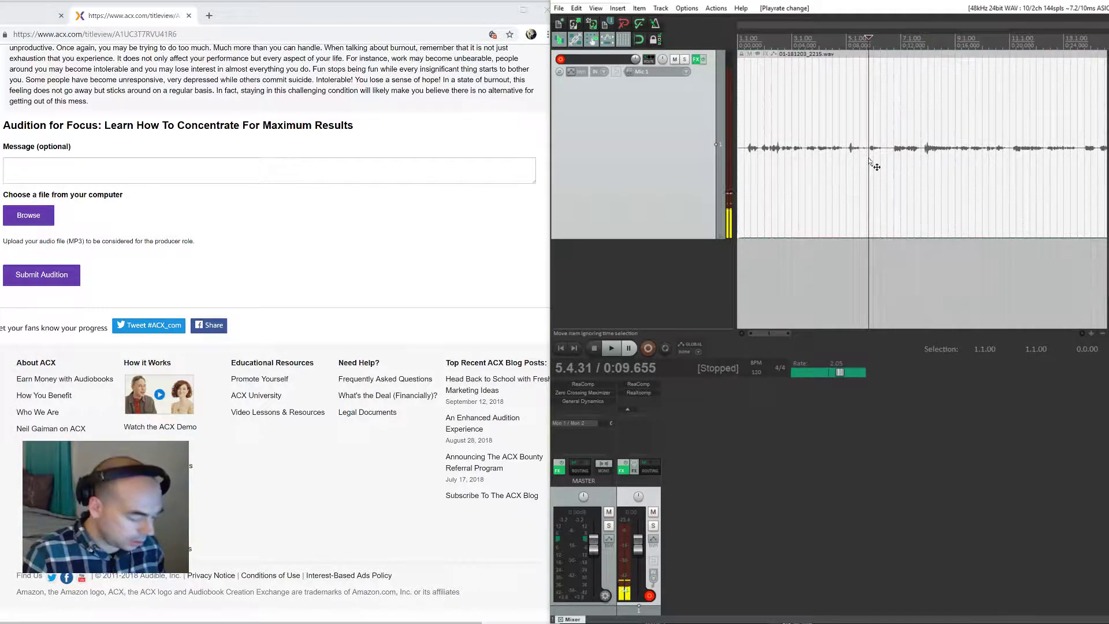
pyautogui.press('s')
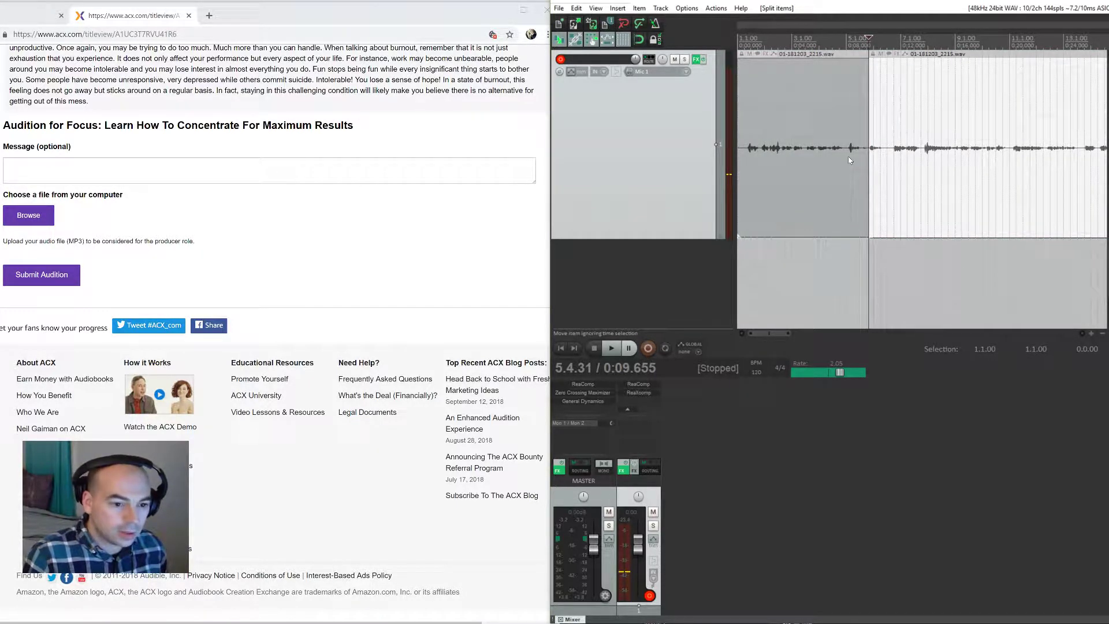
pyautogui.moveTo(869, 162); pyautogui.dragTo(849, 158)
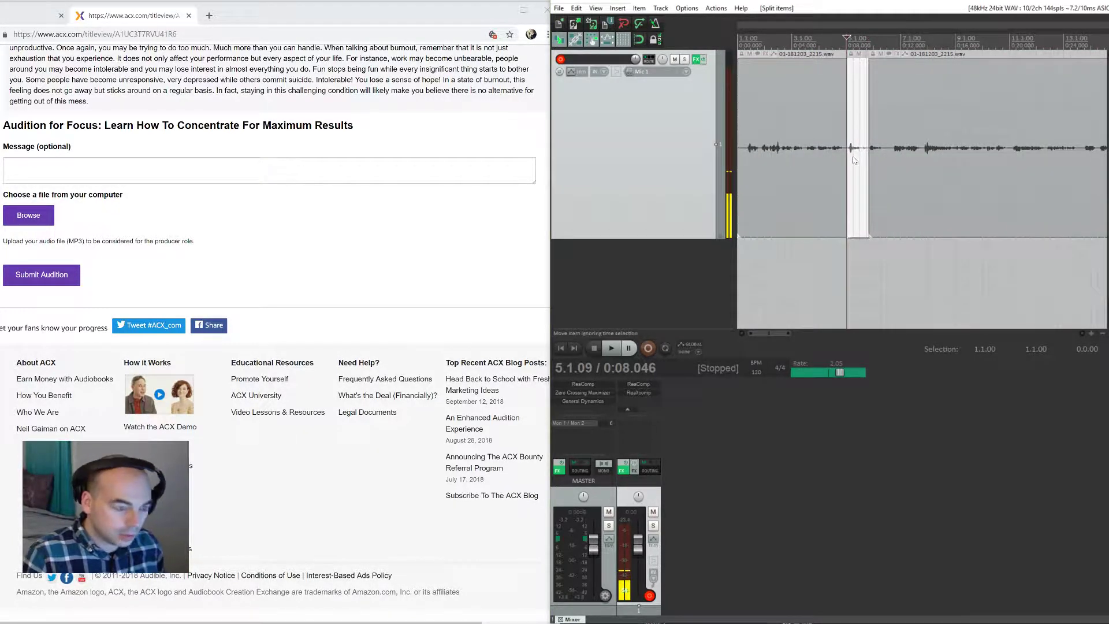
# With per-track ripple editing on, delete the unwanted stretch and play across the edit
pyautogui.click(593, 40)
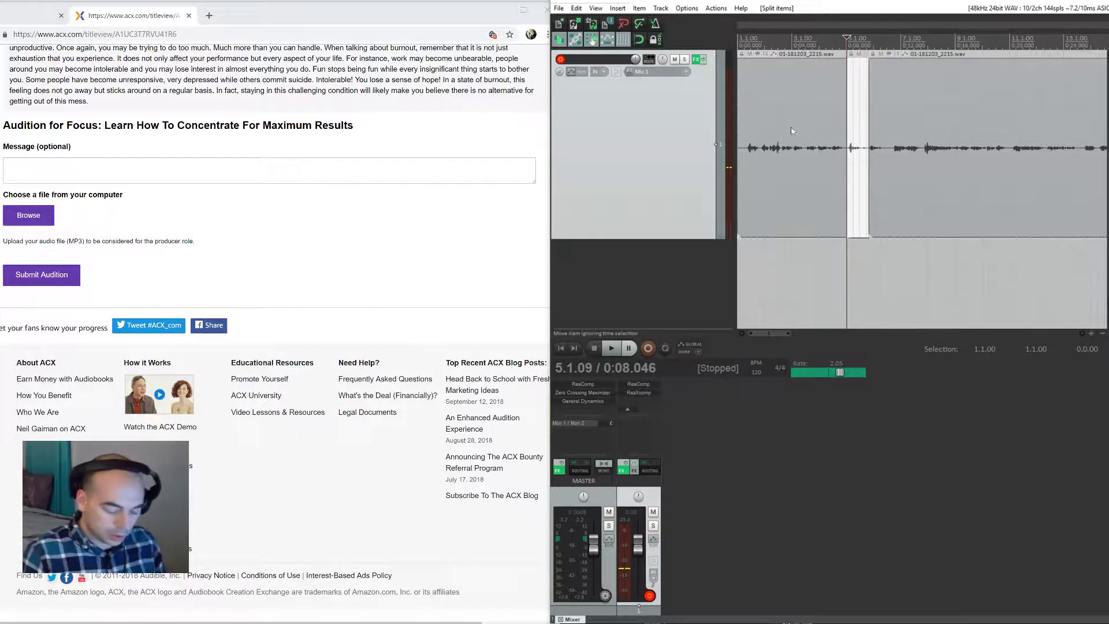
pyautogui.press('Delete')
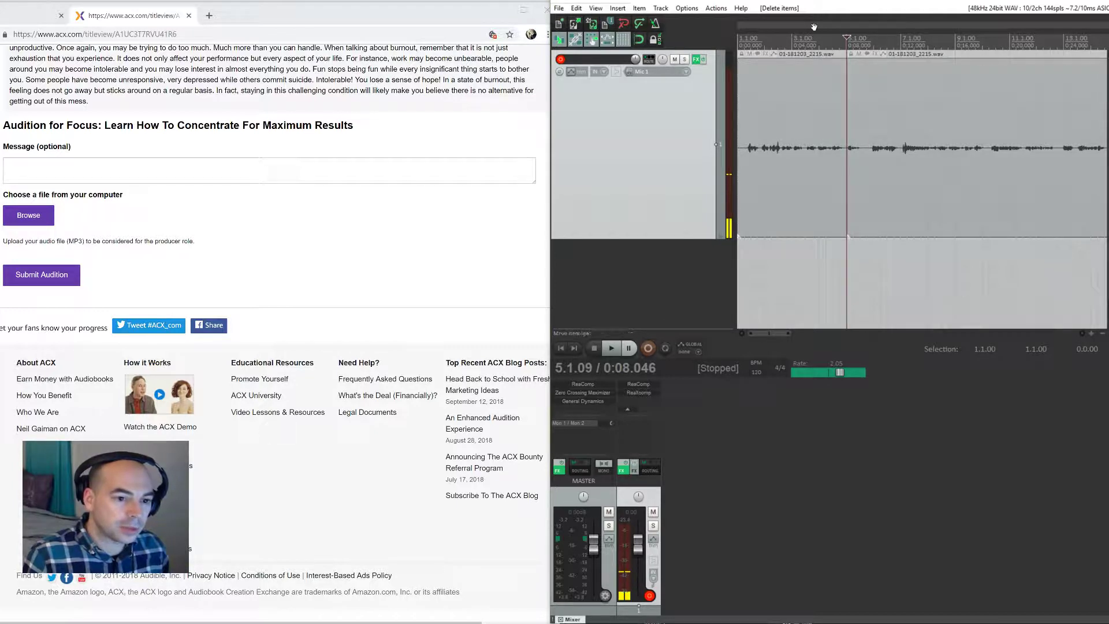
pyautogui.click(834, 45)
pyautogui.press('space')
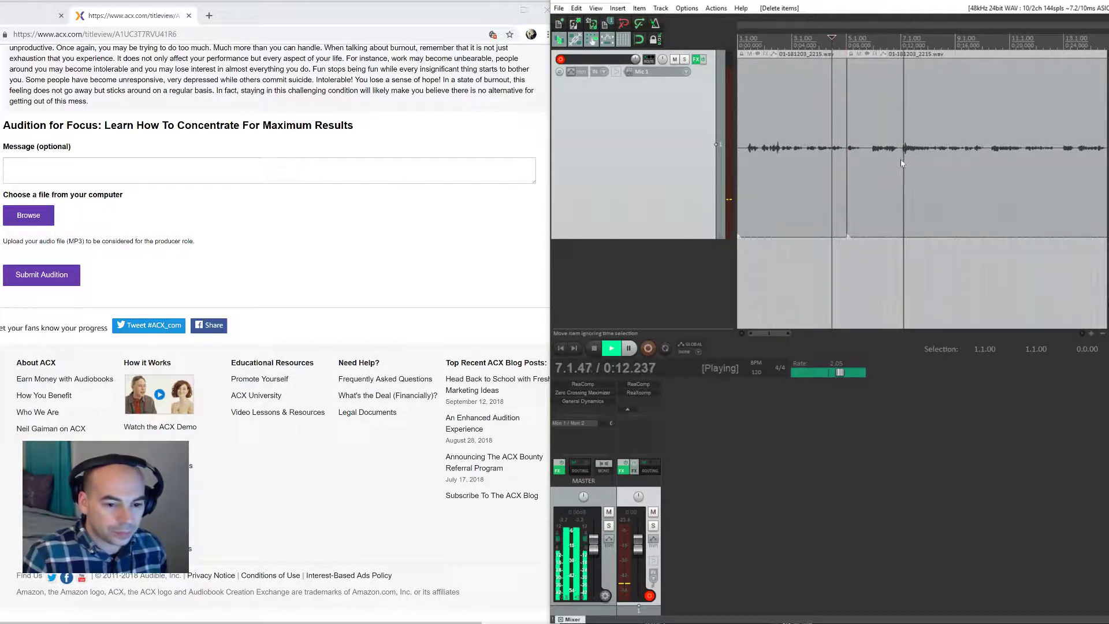
pyautogui.scroll(-1, 895, 164)
pyautogui.scroll(-3, 895, 164)
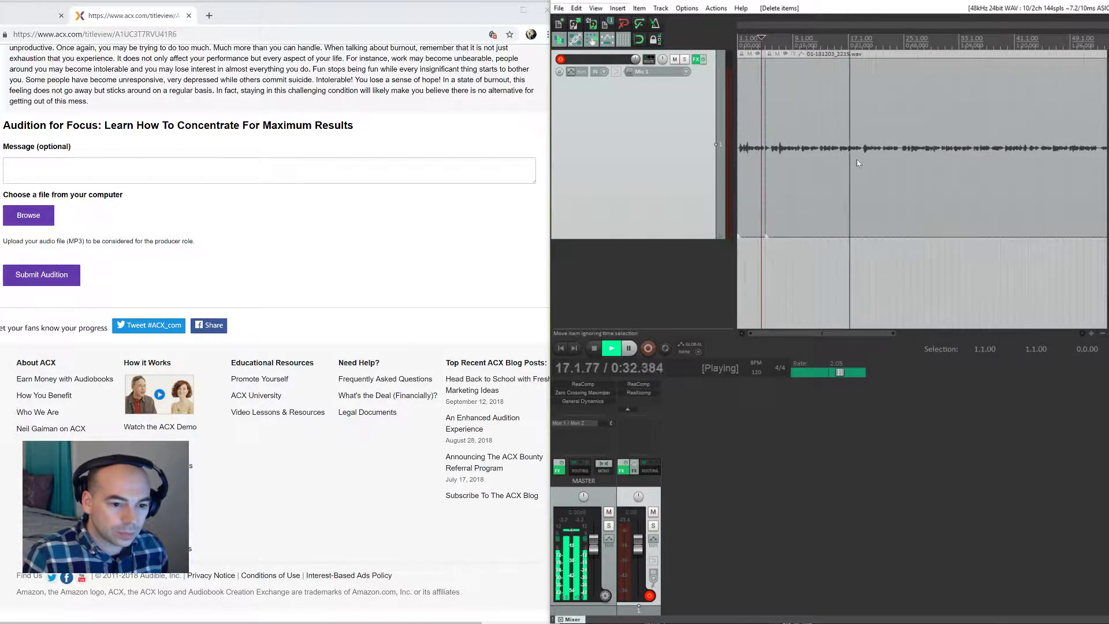
# Cut a short unwanted bit near 0:49 by splitting on both sides and deleting the slice
pyautogui.click(903, 161)
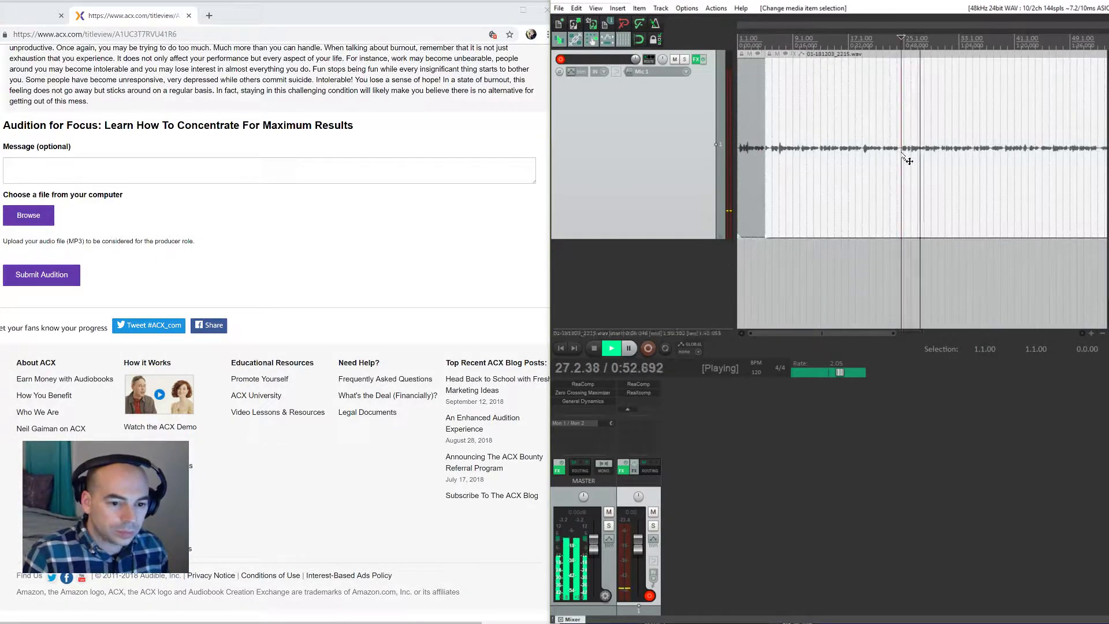
pyautogui.press('space')
pyautogui.scroll(2, 903, 161)
pyautogui.scroll(1, 914, 163)
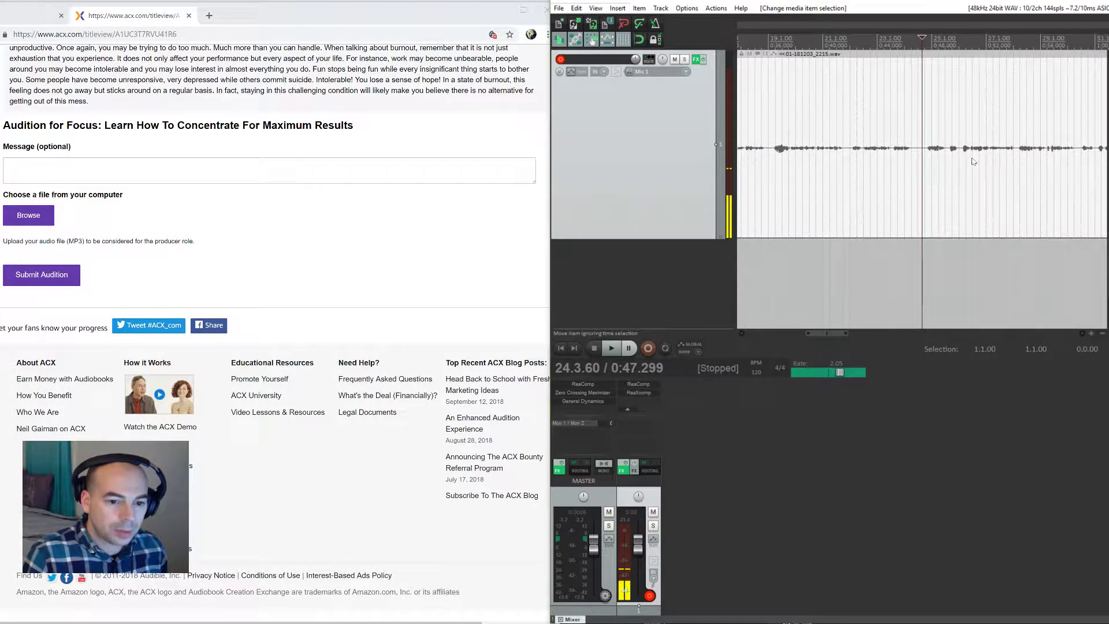
pyautogui.click(947, 162)
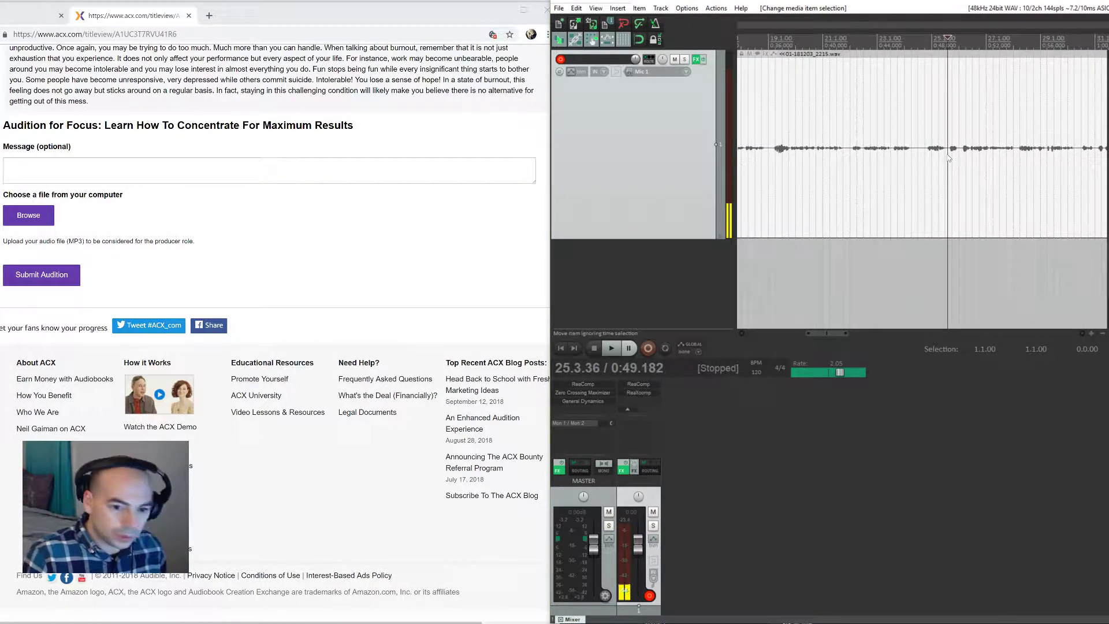
pyautogui.press('s')
pyautogui.press('space')
pyautogui.press('space')
pyautogui.click(962, 154)
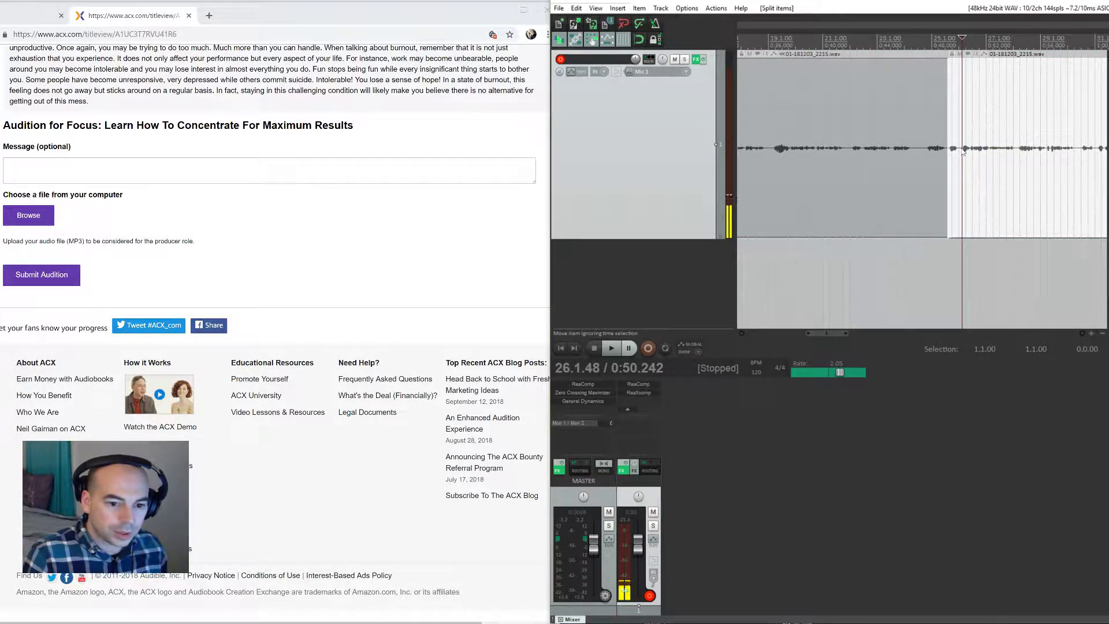
pyautogui.press('Left')
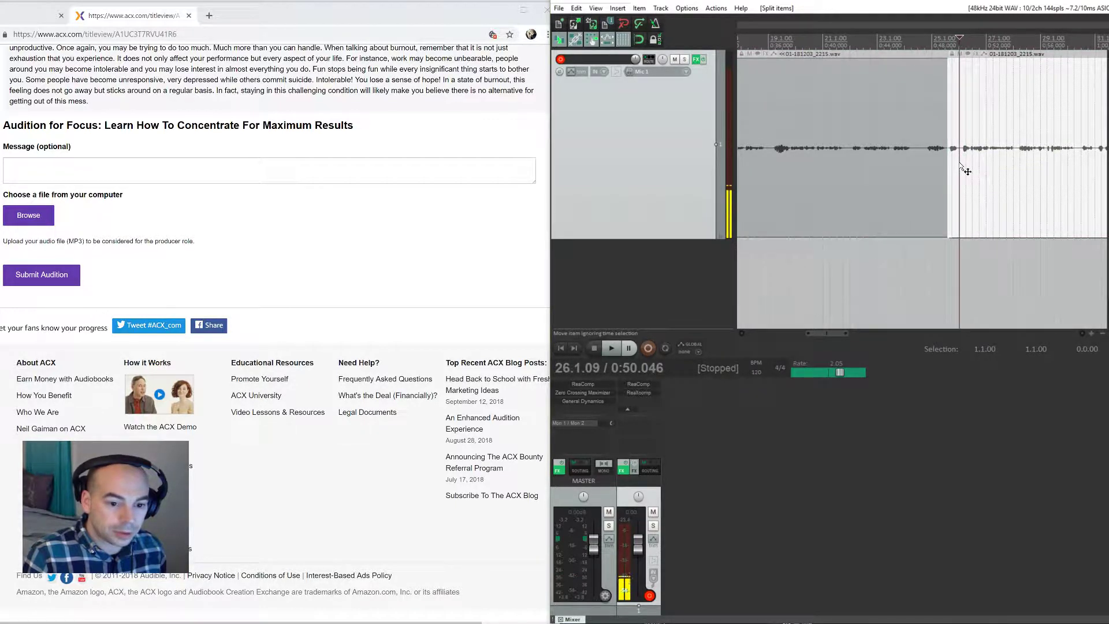
pyautogui.press('s')
pyautogui.click(954, 174)
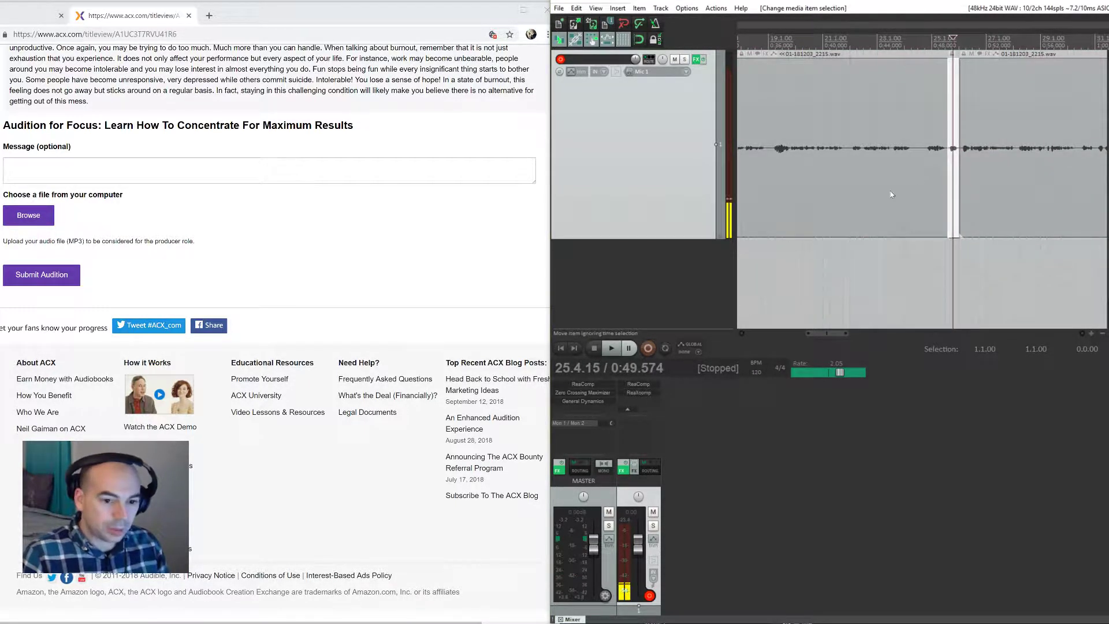
pyautogui.press('Delete')
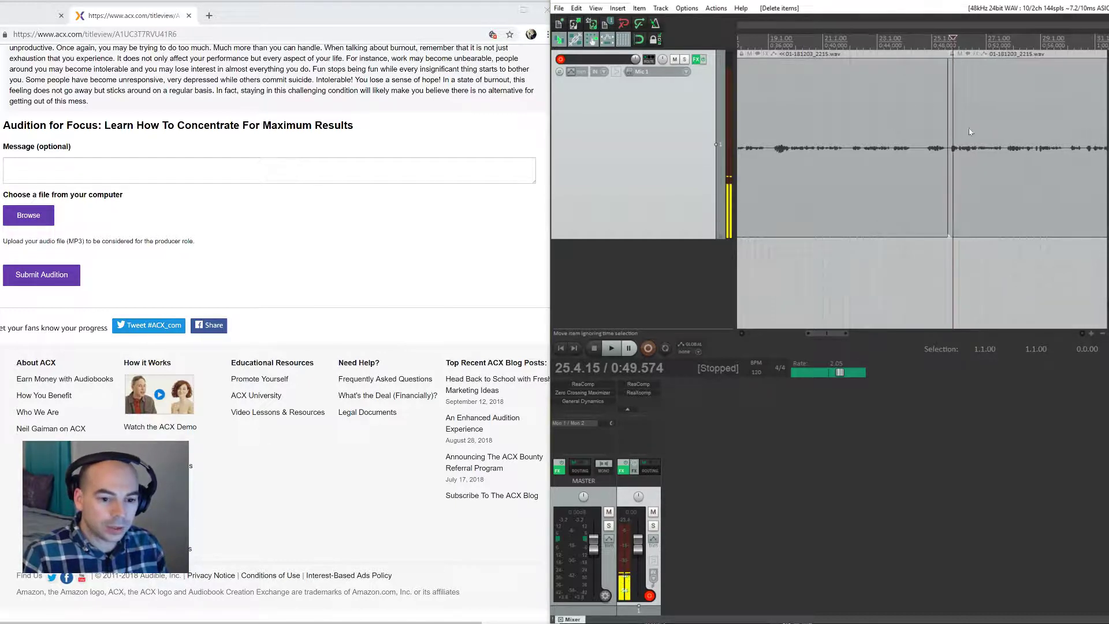
# Play back from 0:46 to check the cut, then split the narration at the next problem spot
pyautogui.click(909, 44)
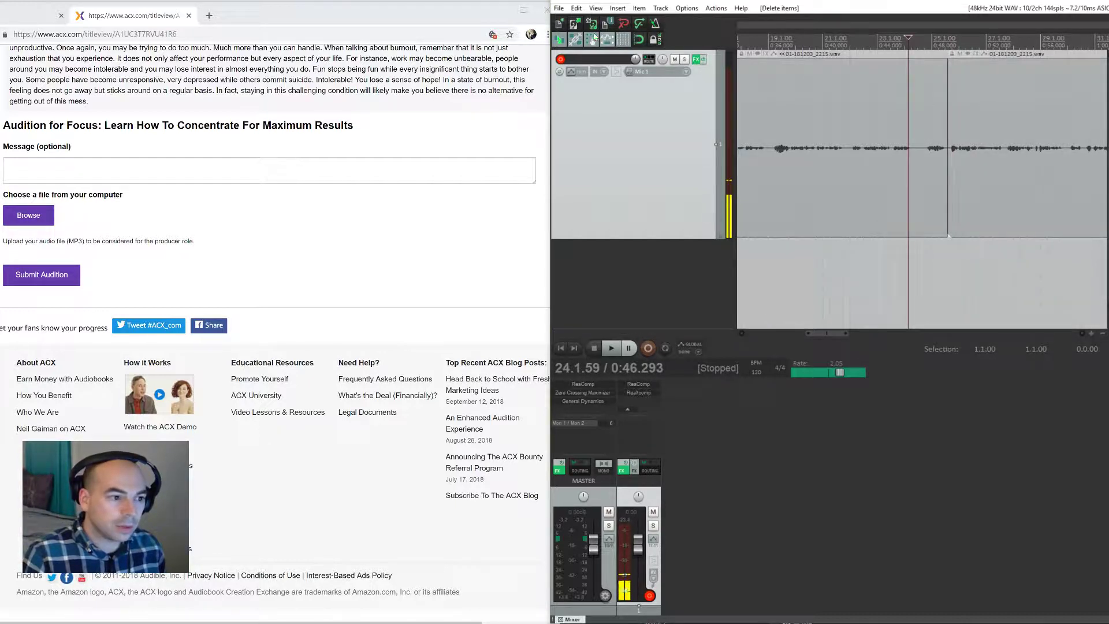
pyautogui.press('space')
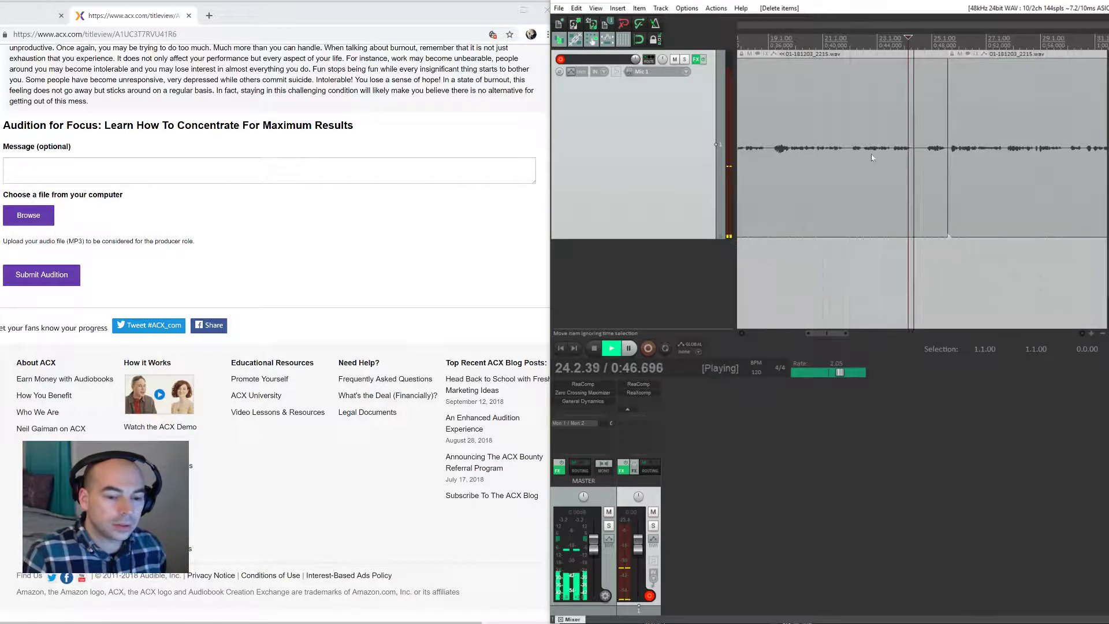
pyautogui.scroll(-2, 1000, 166)
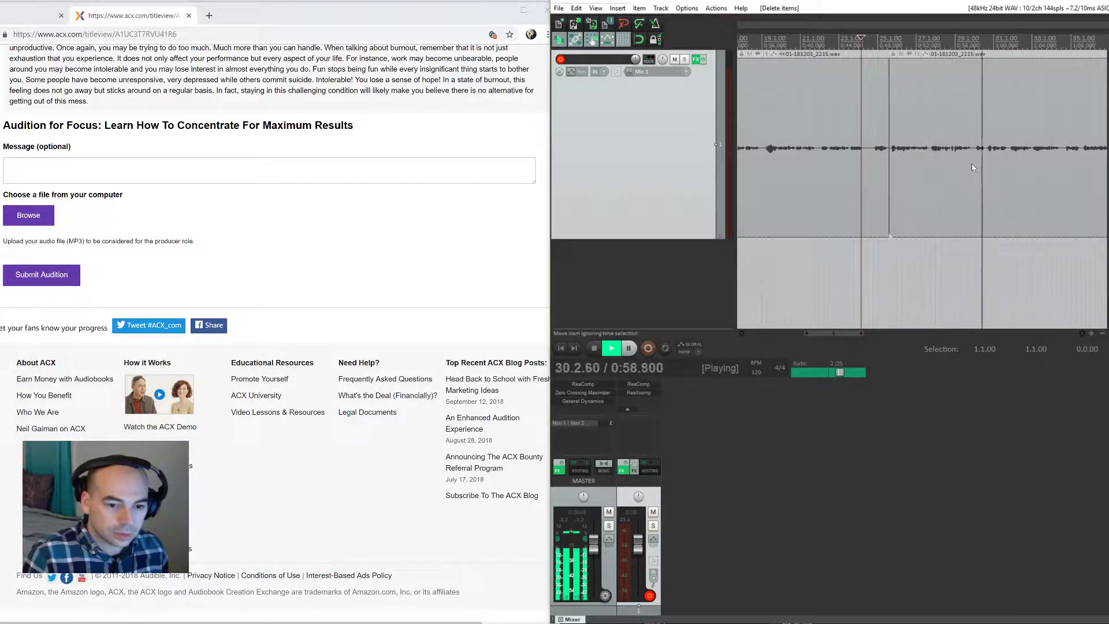
pyautogui.scroll(-2, 971, 162)
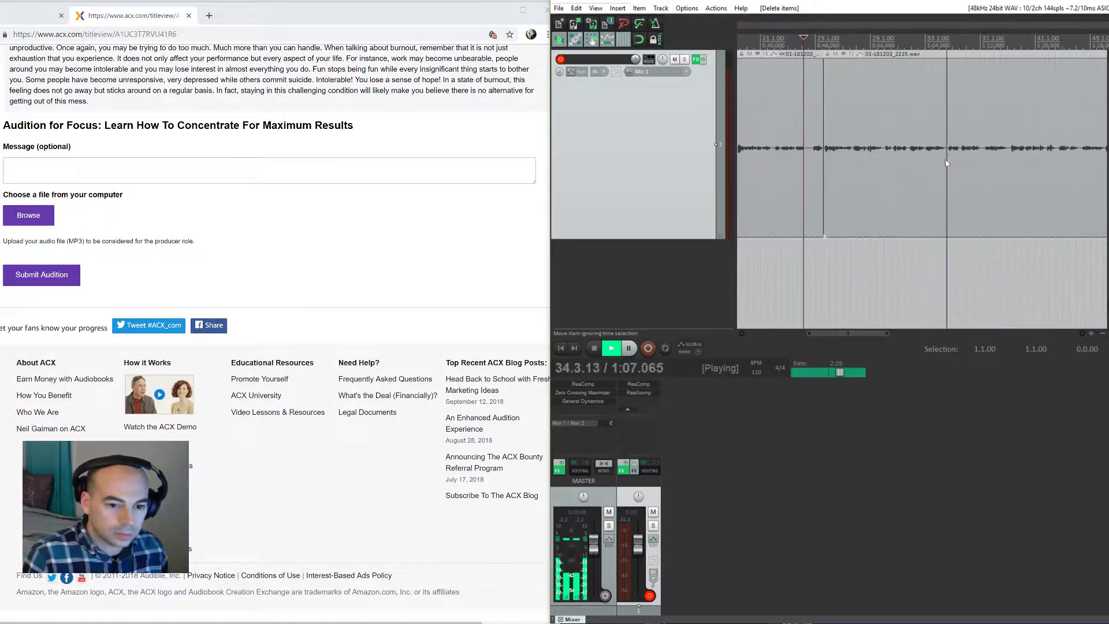
pyautogui.press('space')
pyautogui.click(984, 155)
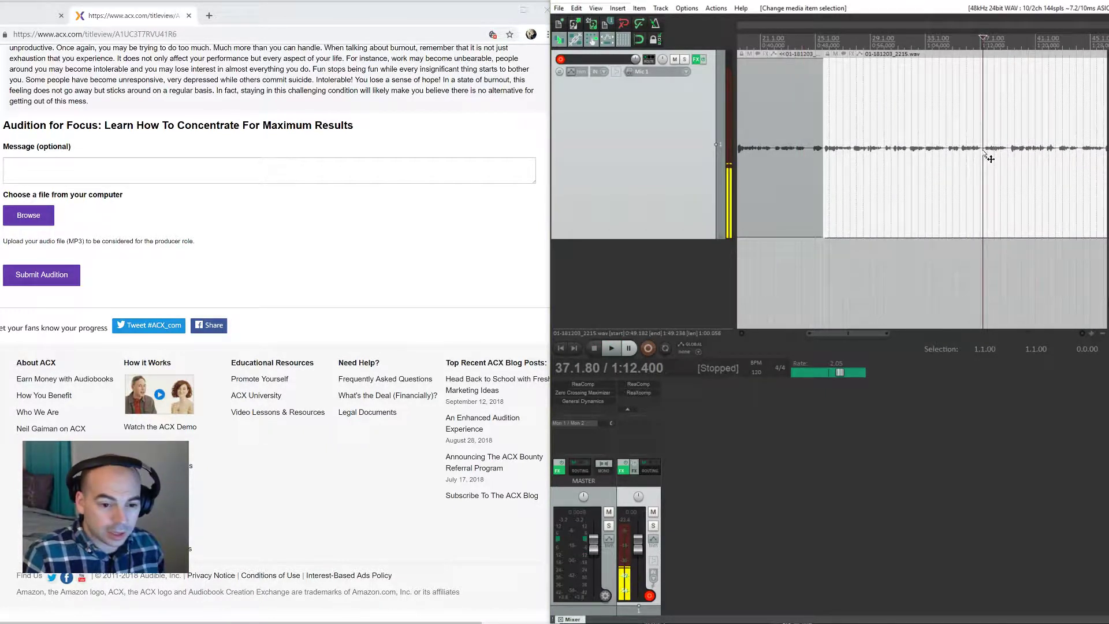
pyautogui.press('s')
pyautogui.click(948, 162)
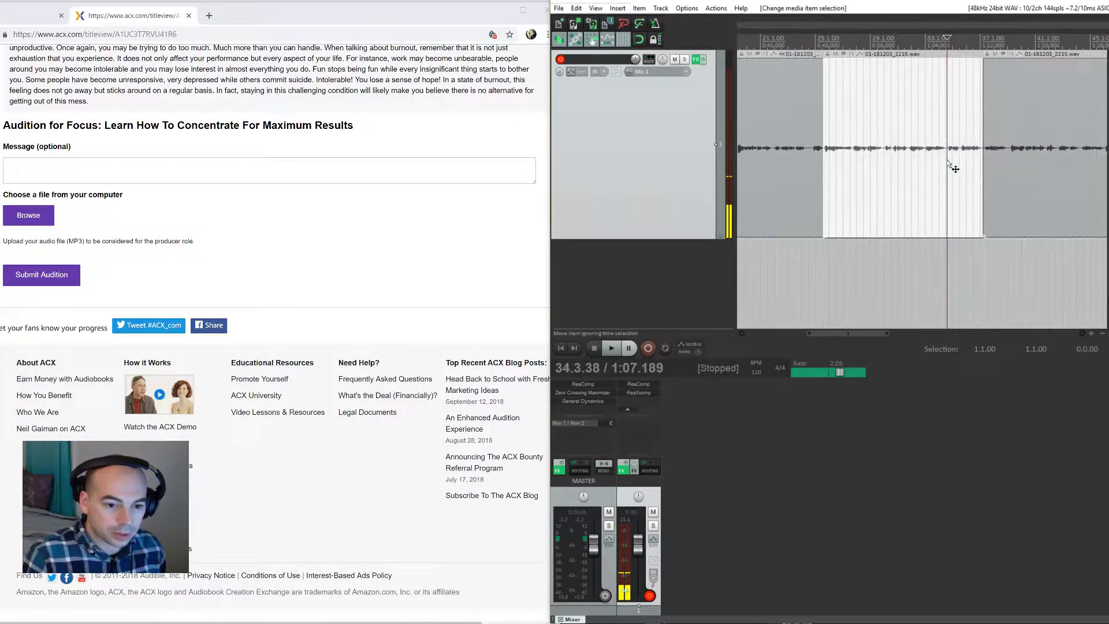
pyautogui.press('space')
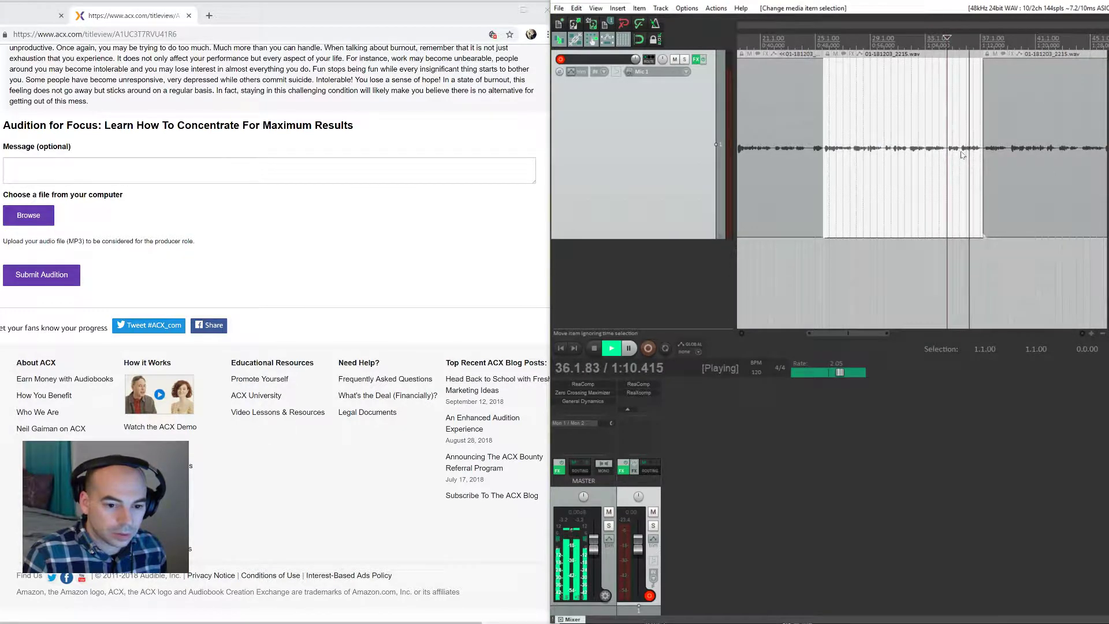
pyautogui.press('space')
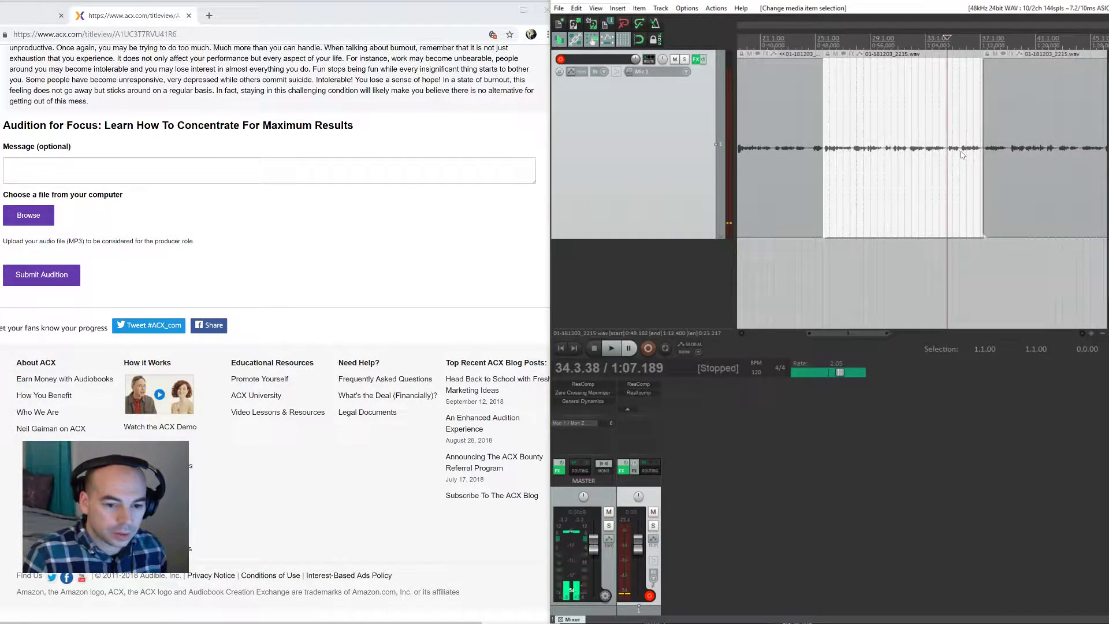
# Split and delete the small unwanted piece near 1:12, then review the edit by playback
pyautogui.click(1009, 158)
pyautogui.press('s')
pyautogui.click(997, 161)
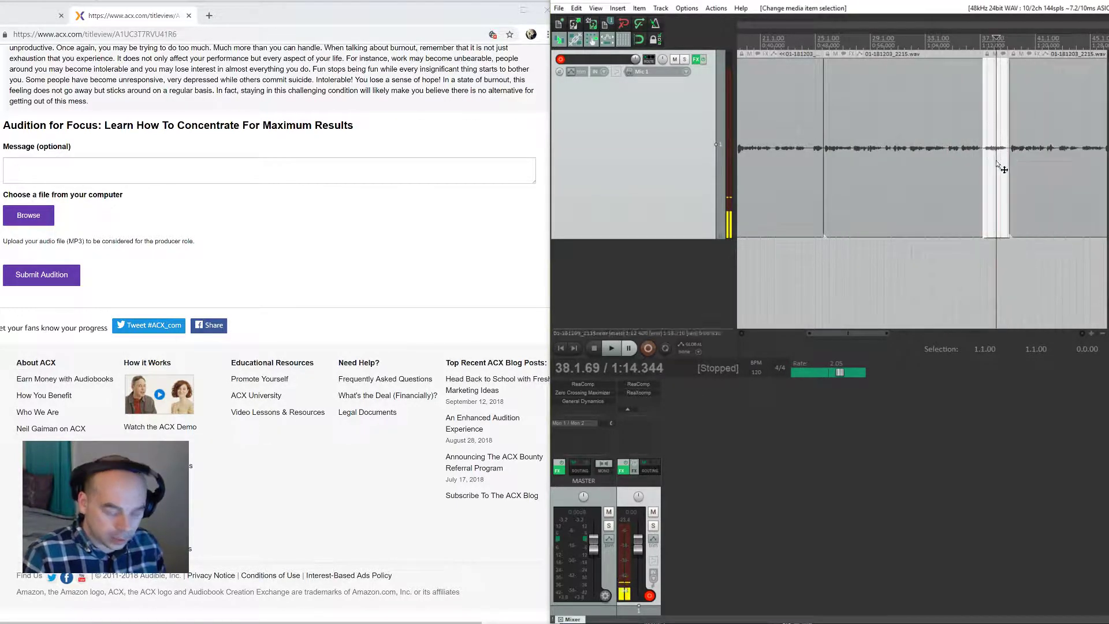
pyautogui.press('Delete')
pyautogui.click(929, 184)
pyautogui.press('space')
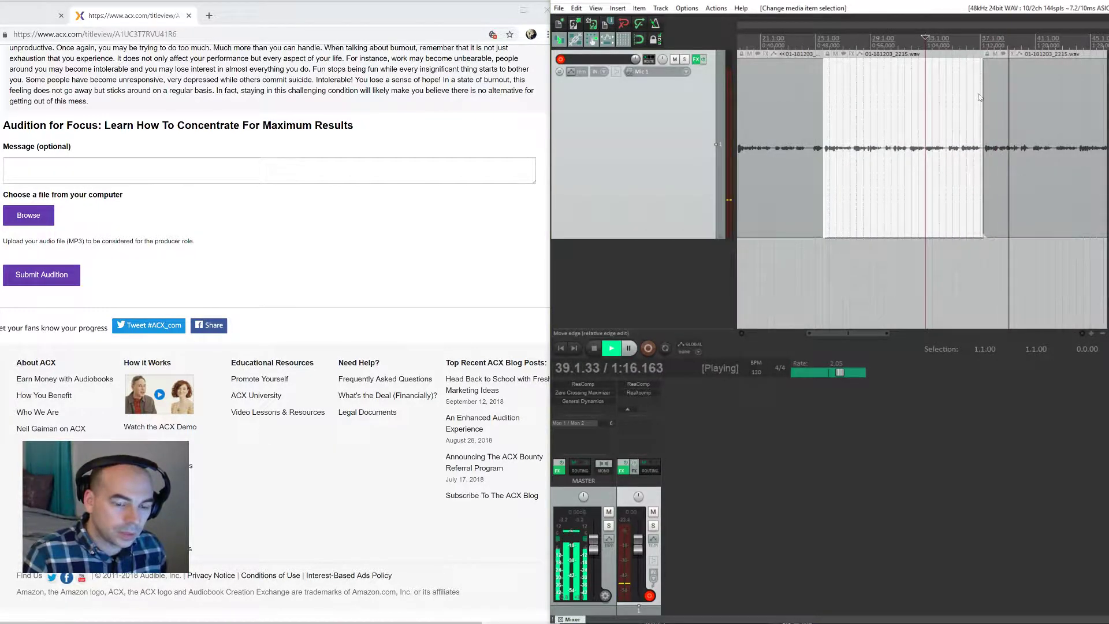
pyautogui.press('space')
pyautogui.click(975, 125)
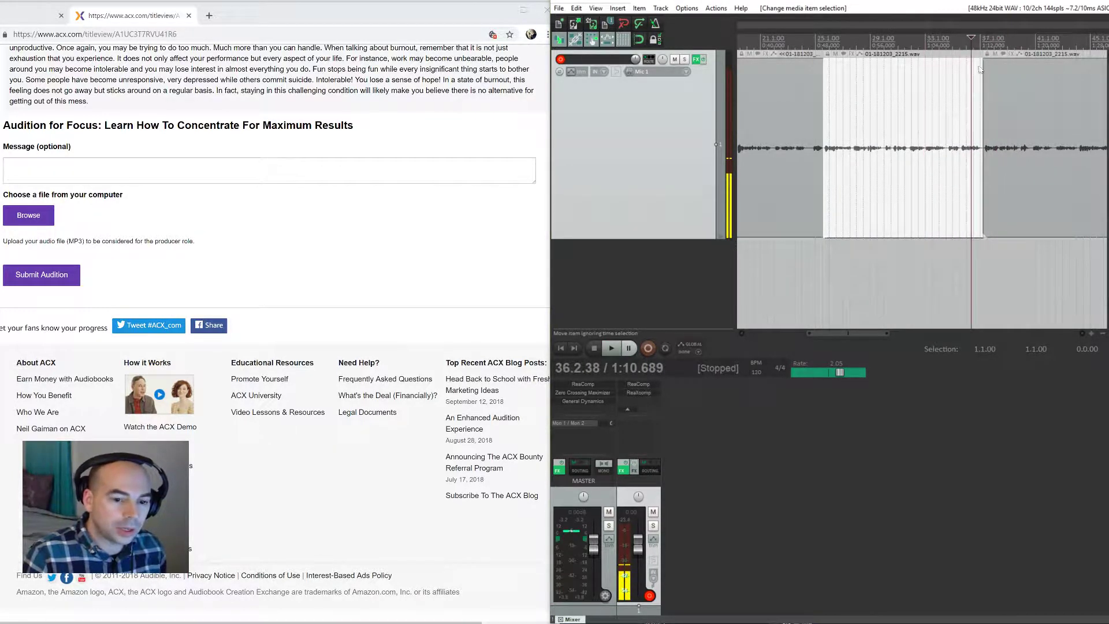
pyautogui.scroll(2, 977, 132)
pyautogui.scroll(1, 947, 145)
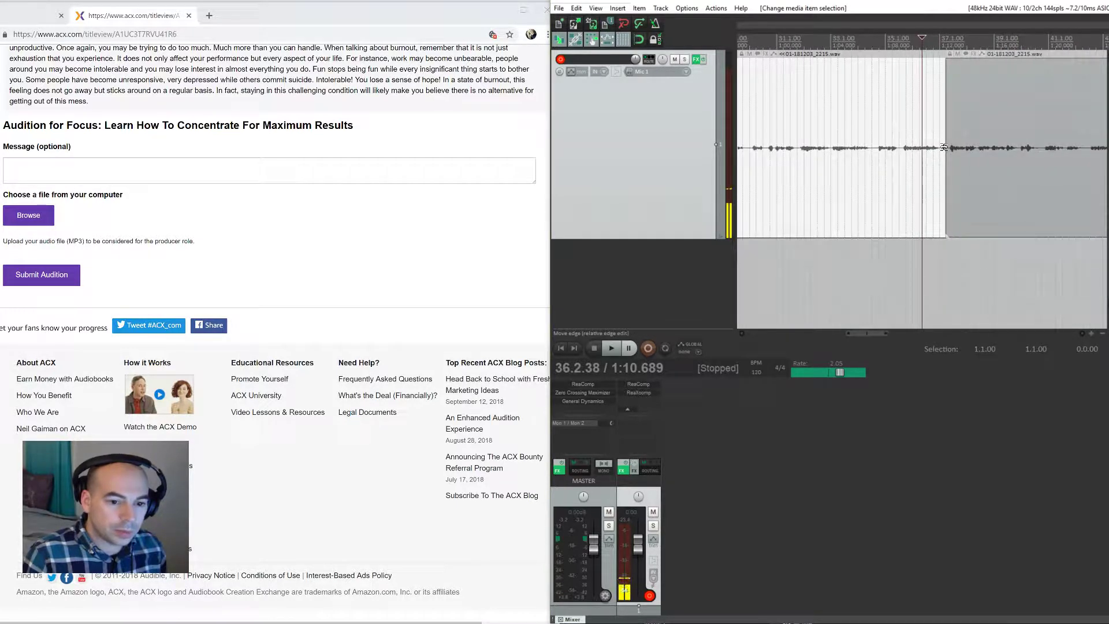
# Trim the start of the second narration item and give it a short fade-in
pyautogui.moveTo(944, 147); pyautogui.dragTo(939, 153)
pyautogui.press('space')
pyautogui.press('space')
pyautogui.moveTo(946, 58)
pyautogui.mouseDown()
pyautogui.moveTo(968, 62)
pyautogui.moveTo(954, 64)
pyautogui.mouseUp()
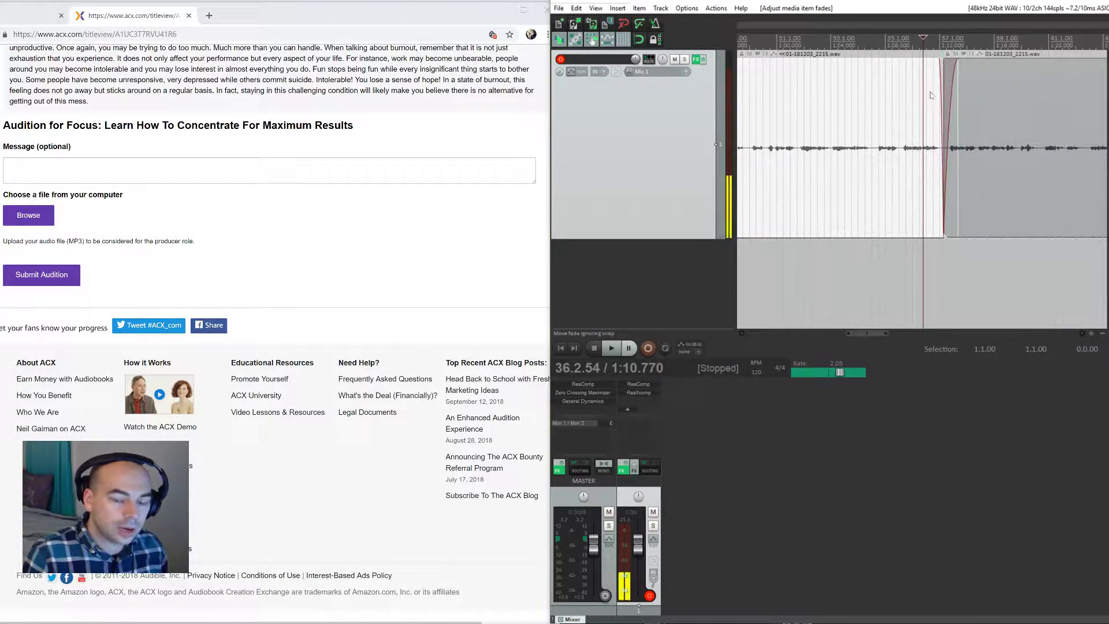
pyautogui.click(893, 39)
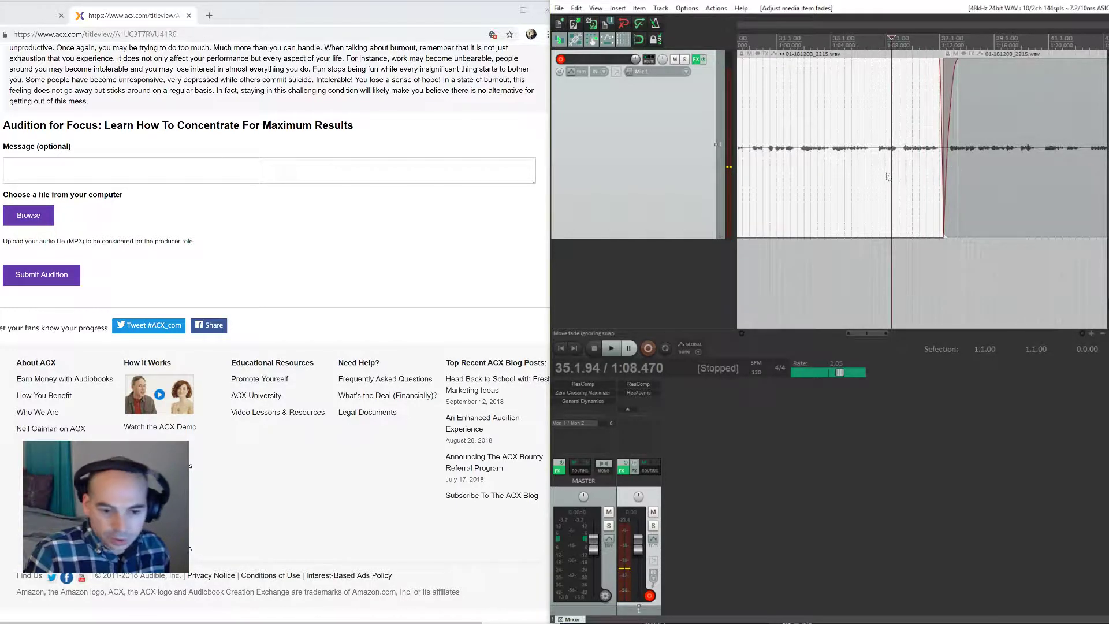
pyautogui.press('space')
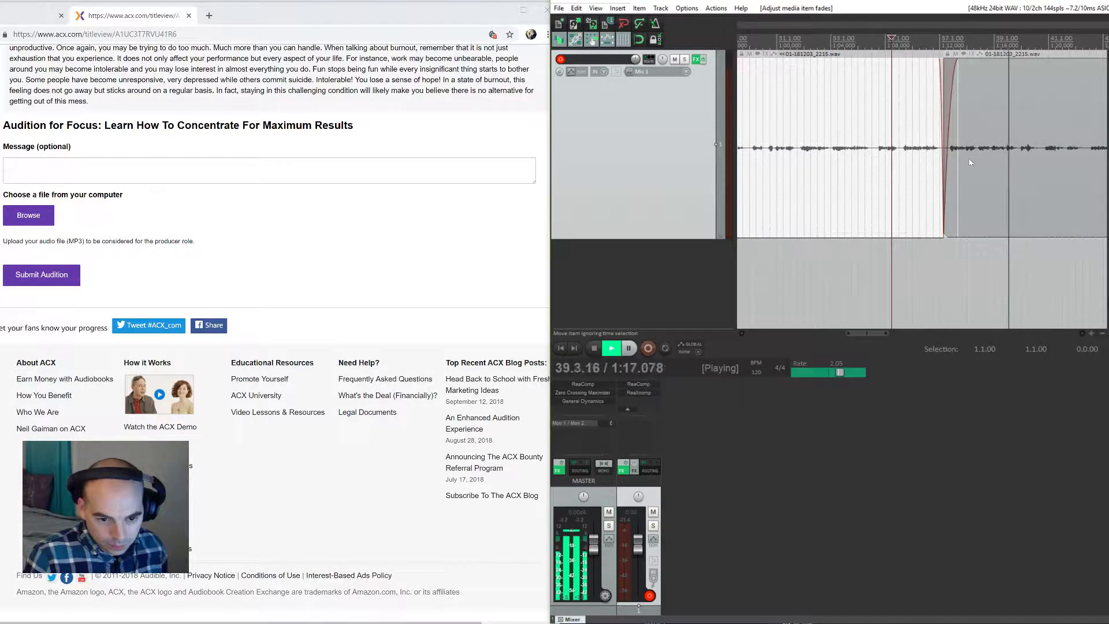
# Cut out another slip near 1:19.6 and shorten the last item to 0:16.601
pyautogui.click(945, 154)
pyautogui.press('Delete')
pyautogui.click(930, 165)
pyautogui.press('space')
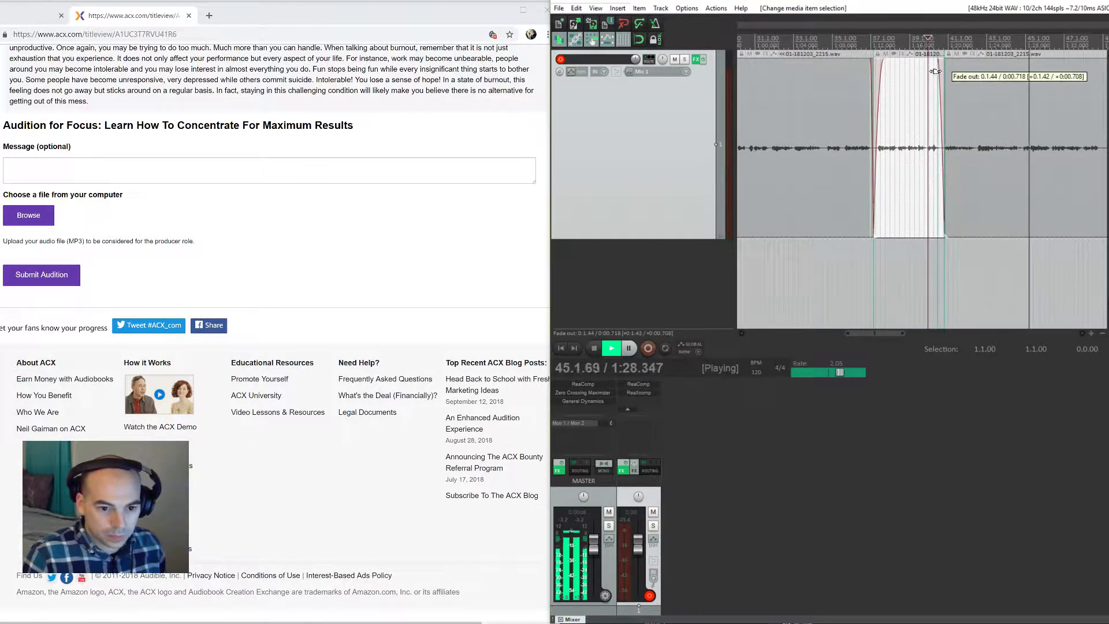
pyautogui.scroll(-2, 991, 144)
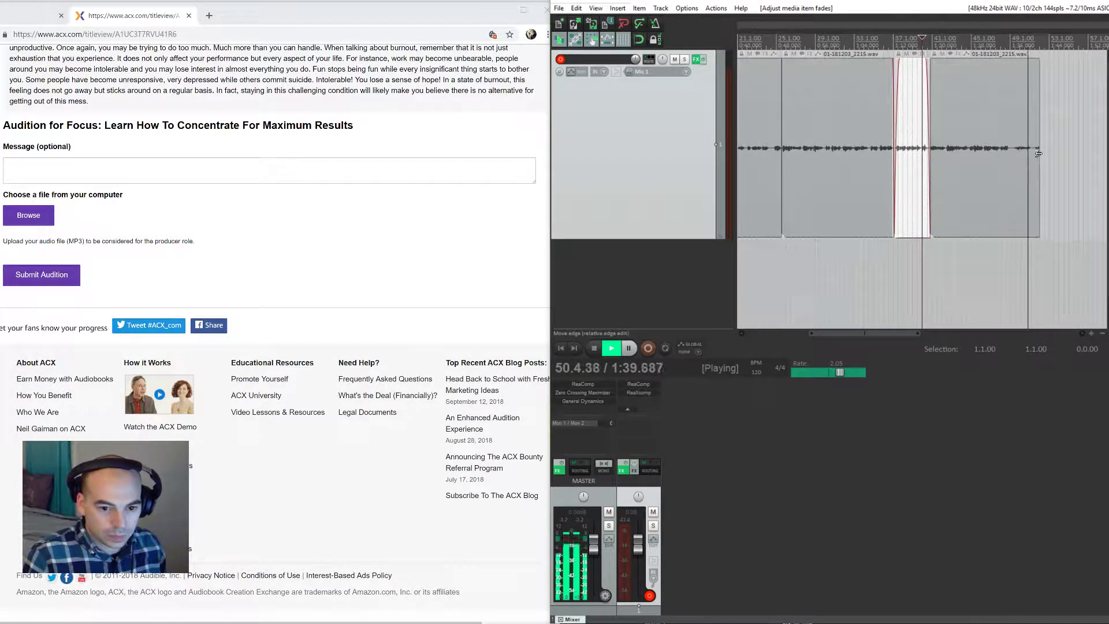
pyautogui.moveTo(1039, 154); pyautogui.dragTo(1009, 179)
pyautogui.scroll(-2, 841, 149)
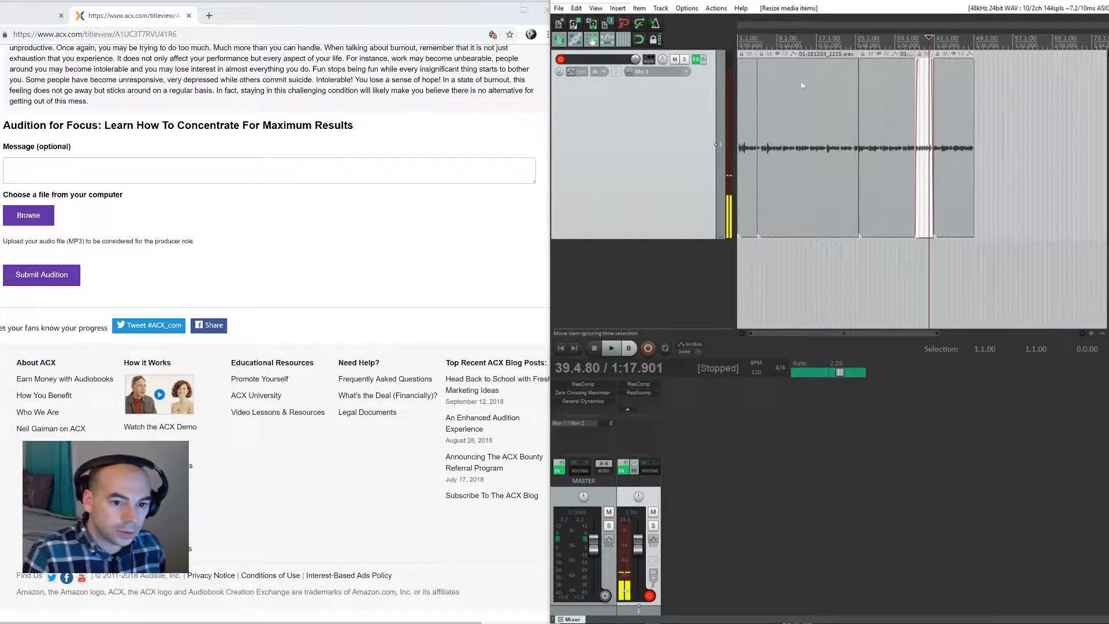
# Lower the vocal ReaComp 'Modern Vocal' ratio to 3.2
pyautogui.click(951, 86)
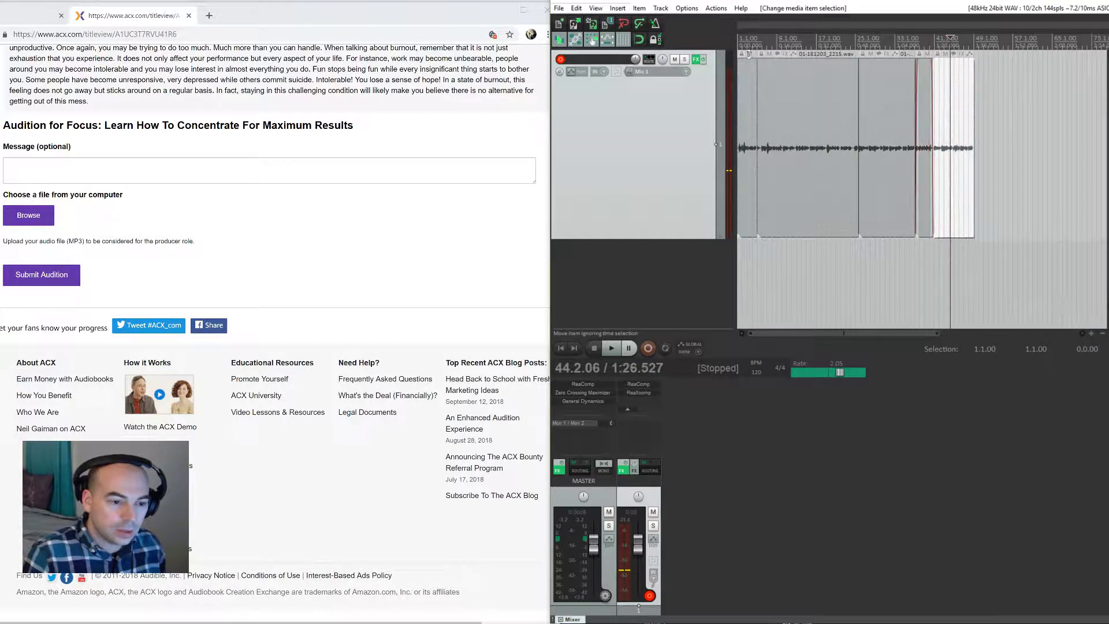
pyautogui.click(645, 387)
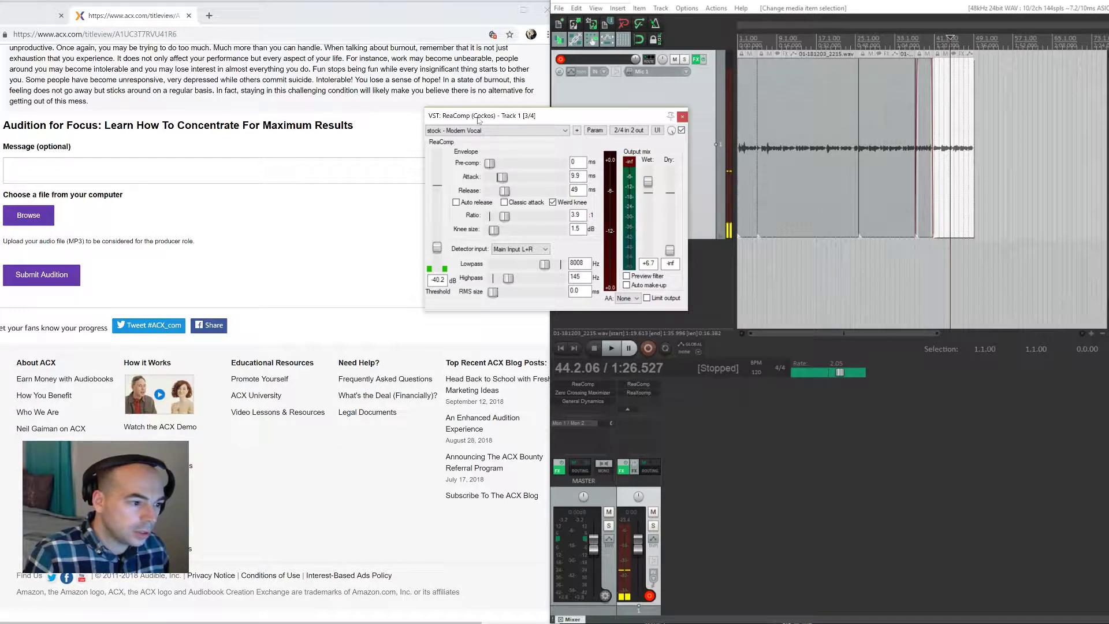
pyautogui.click(563, 128)
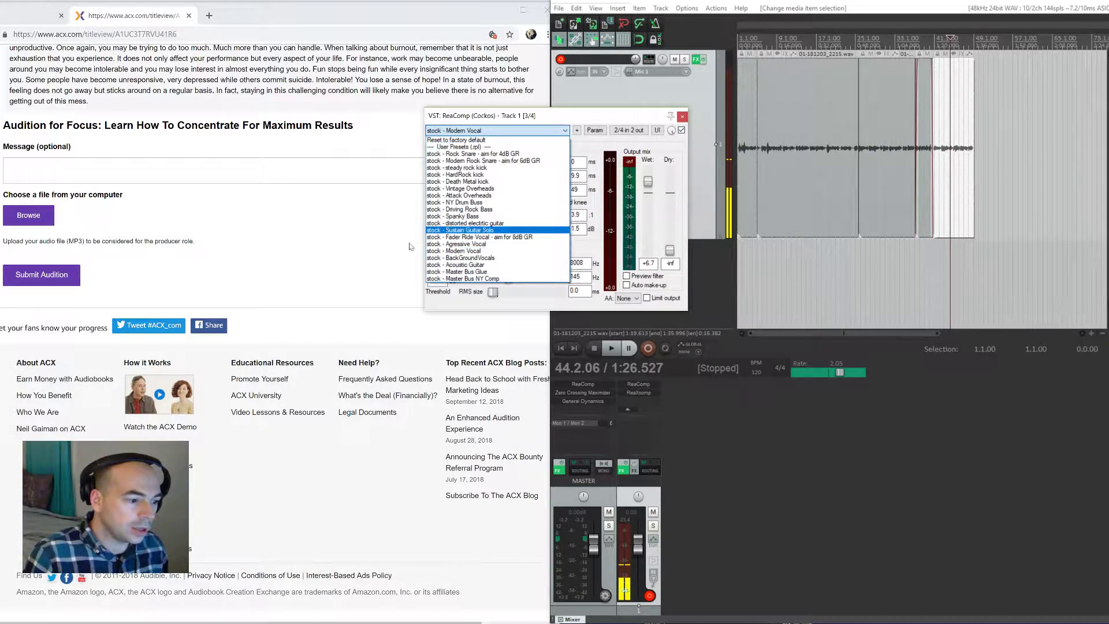
pyautogui.press('Escape')
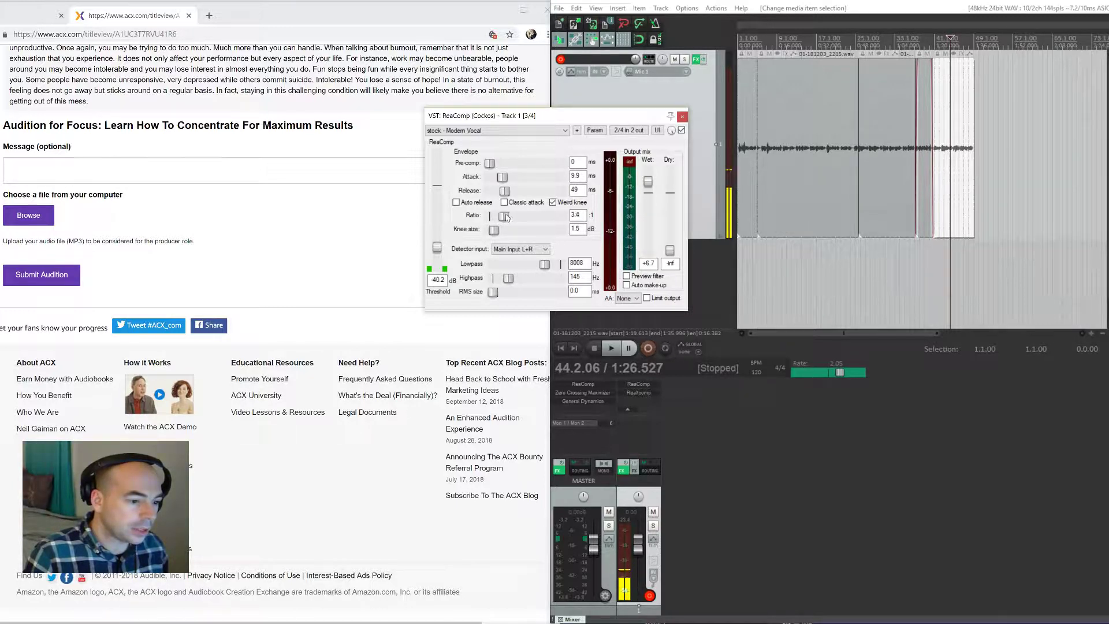
pyautogui.click(504, 217)
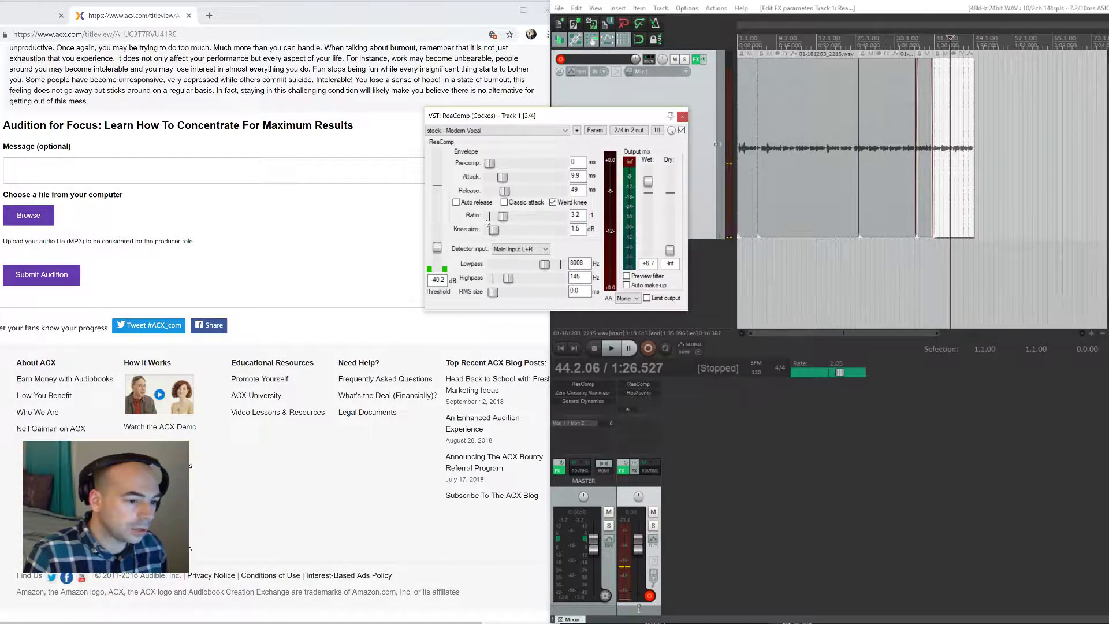
# Play from 0:12.881 to hear the compression, then bring up the ReaXcomp male de-ess window
pyautogui.click(769, 39)
pyautogui.press('space')
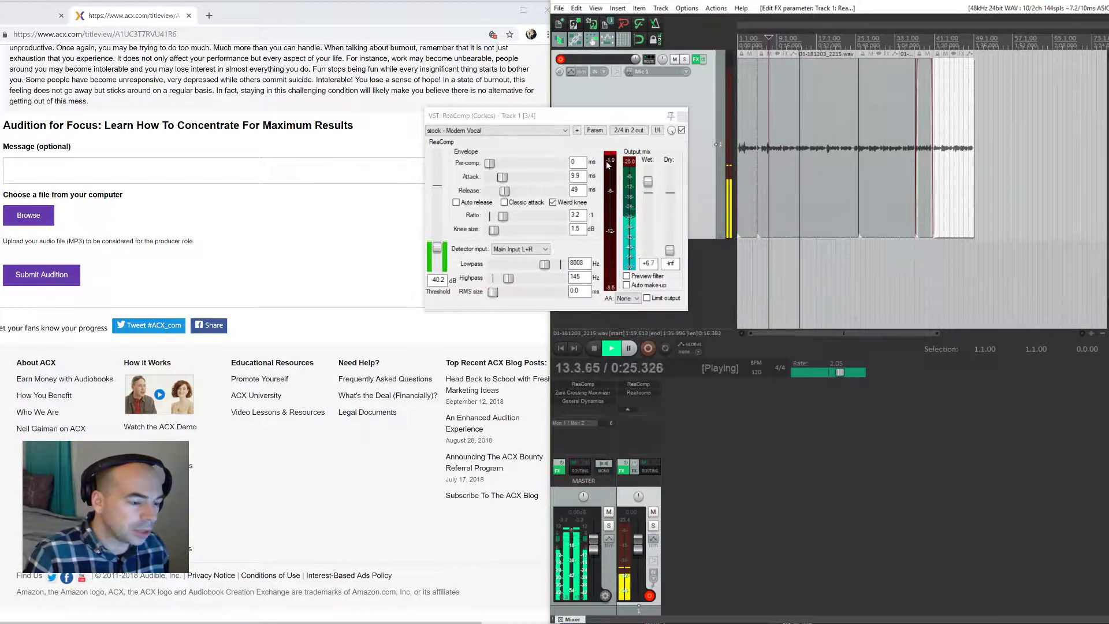
pyautogui.press('space')
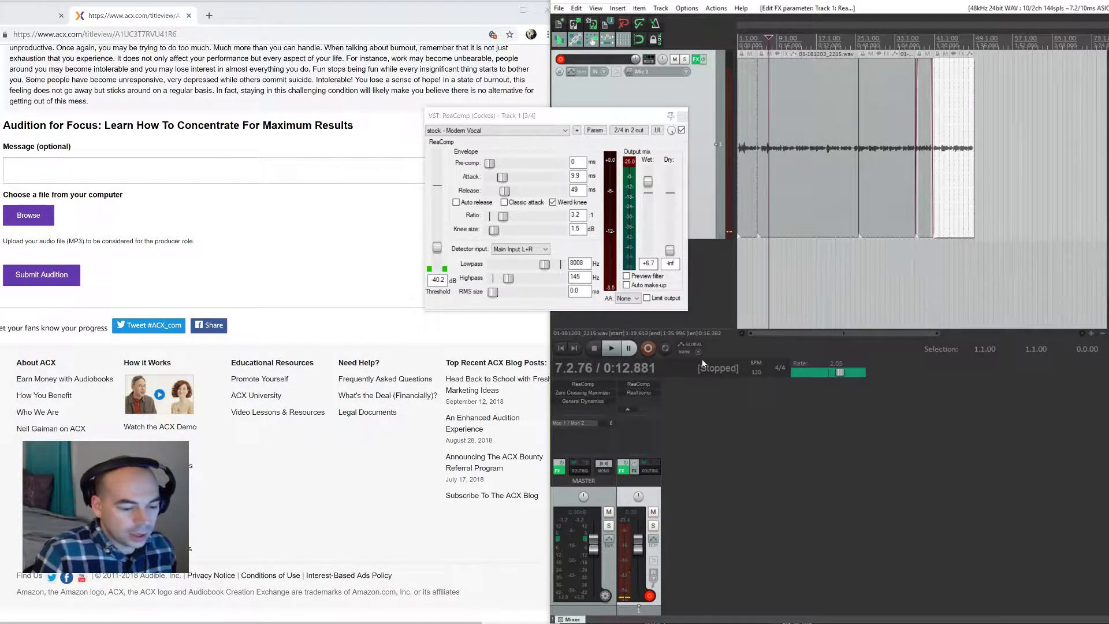
pyautogui.click(639, 393)
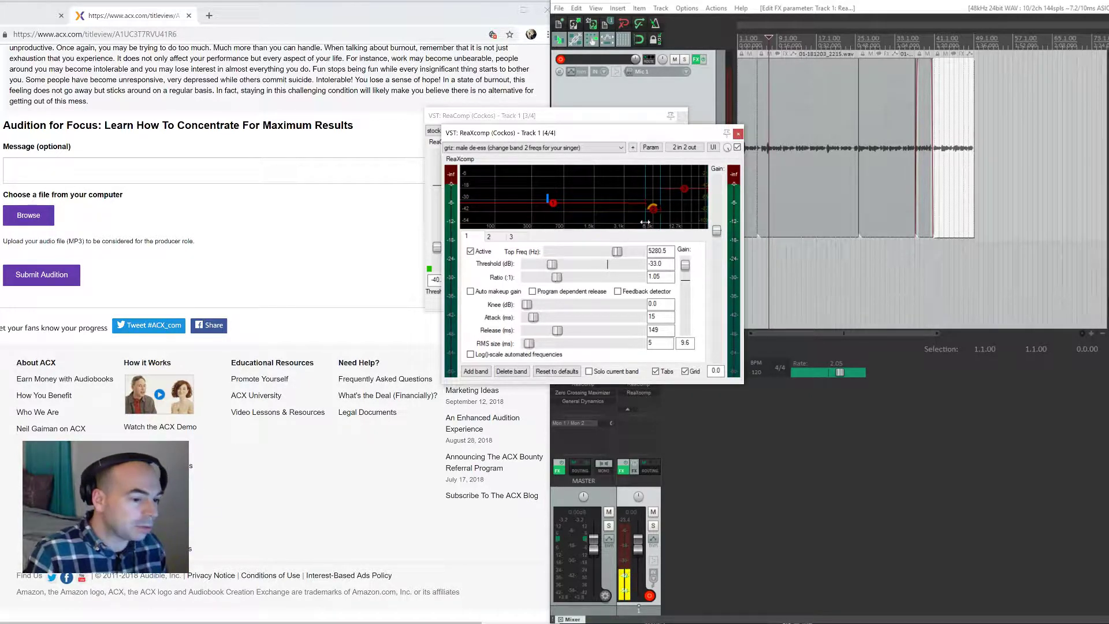
# Check the ReaXcomp presets, keep 'griz: male de-ess', and close the de-esser window
pyautogui.click(540, 147)
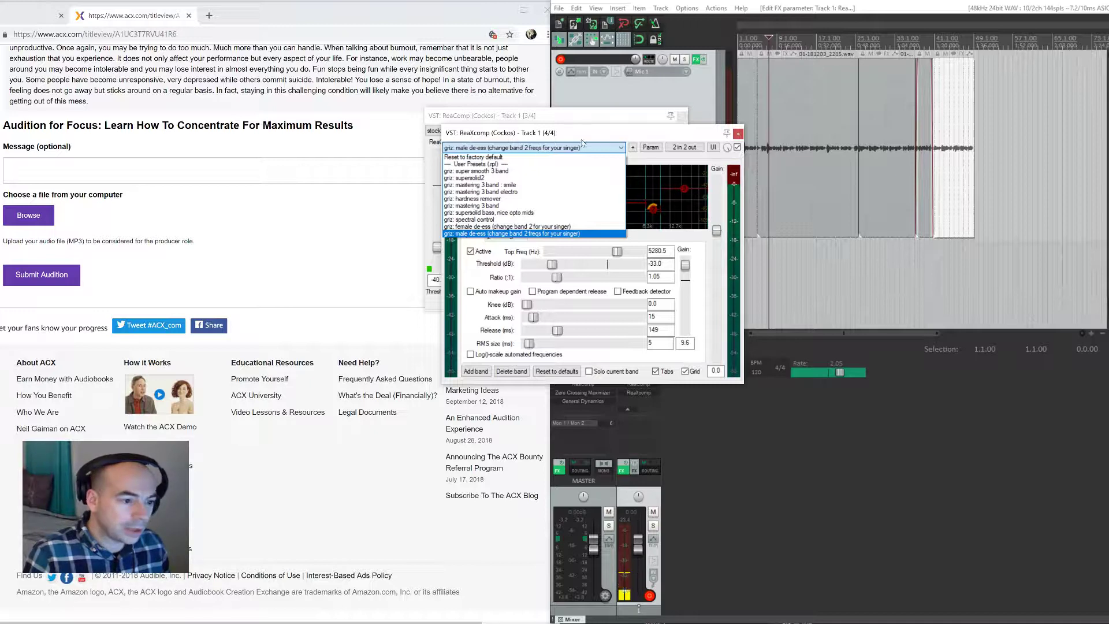
pyautogui.scroll(3, 592, 148)
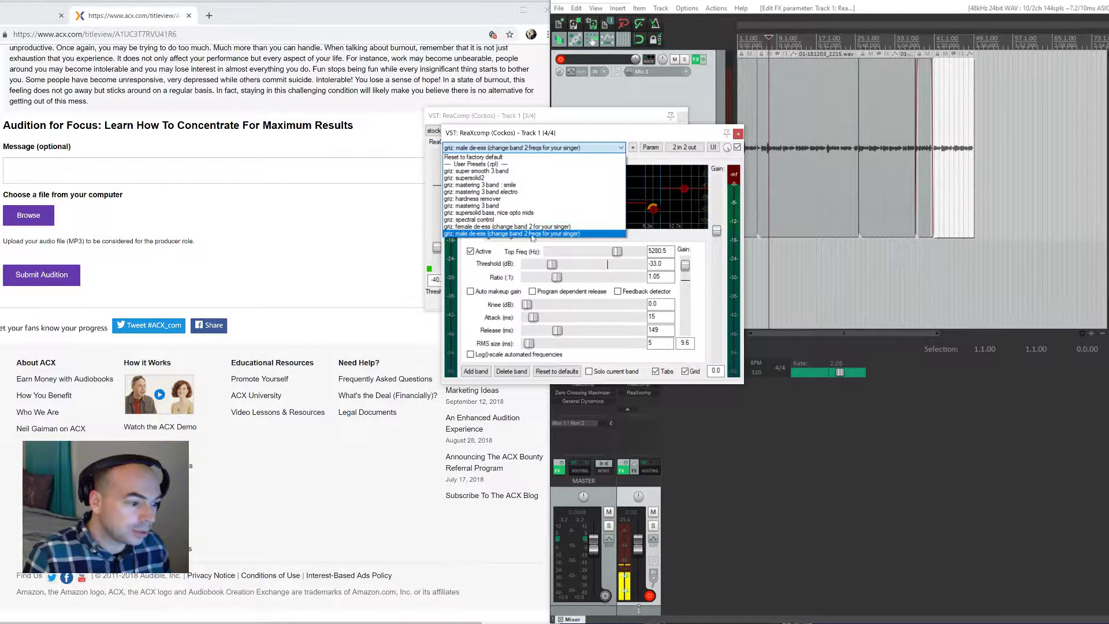
pyautogui.click(604, 136)
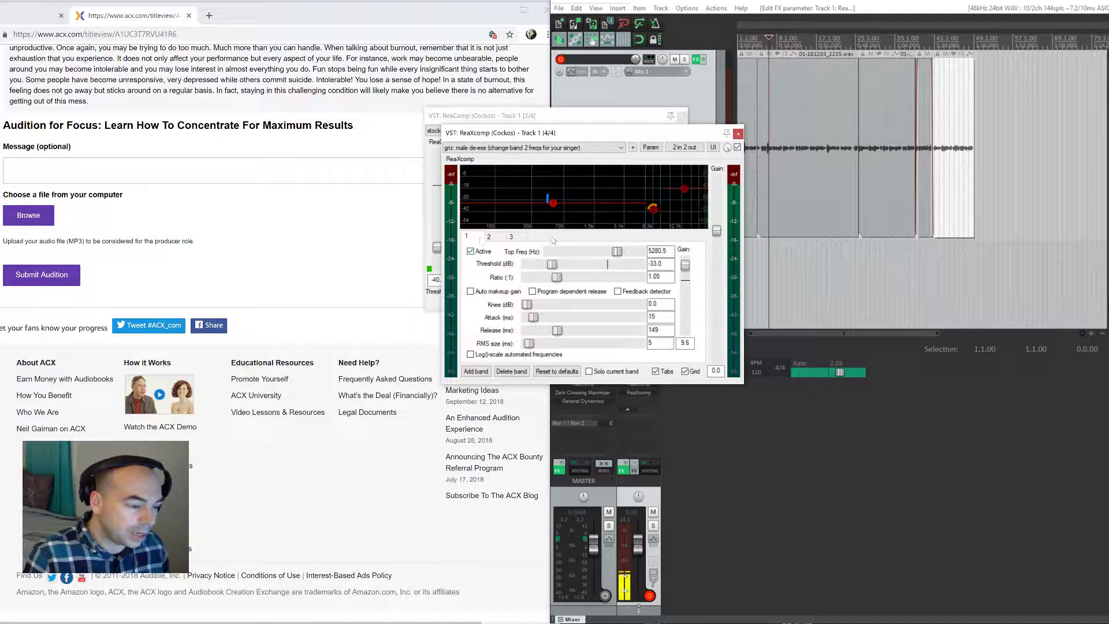
pyautogui.click(738, 135)
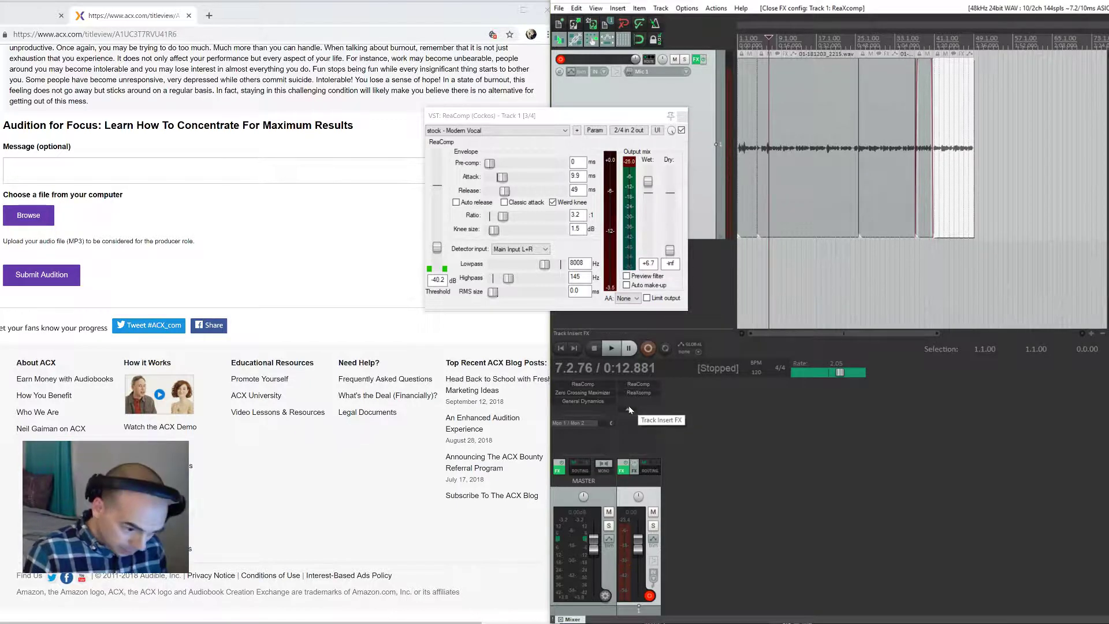
# Show the master's Zero Crossing Maximizer (threshold -3.0 dB, ceiling -3.1 dB) and General Dynamics settings
pyautogui.click(590, 391)
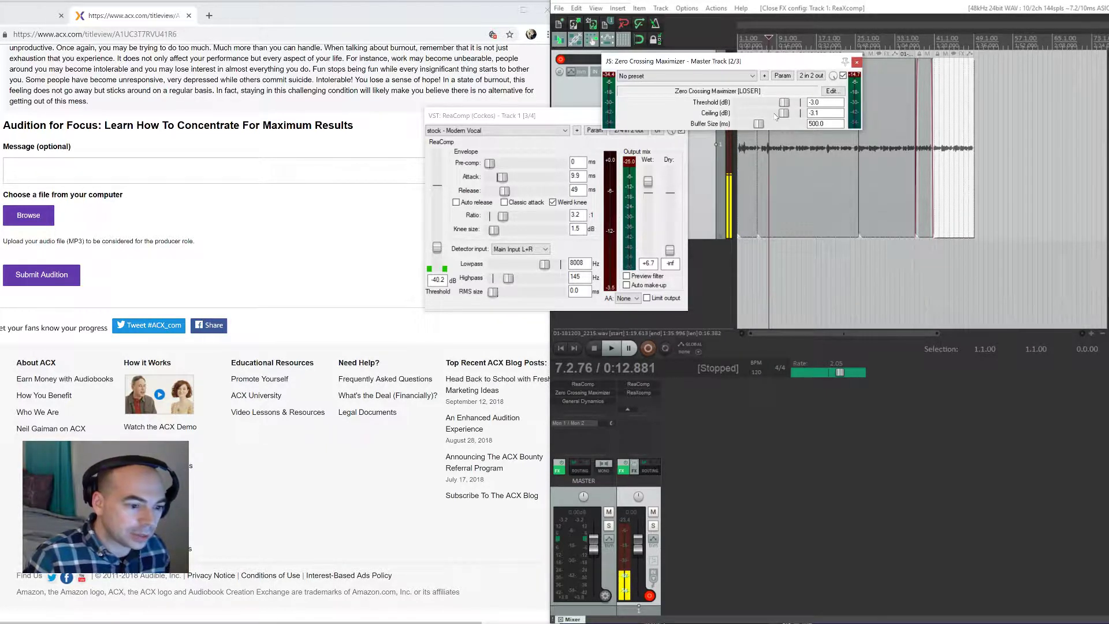
pyautogui.click(584, 401)
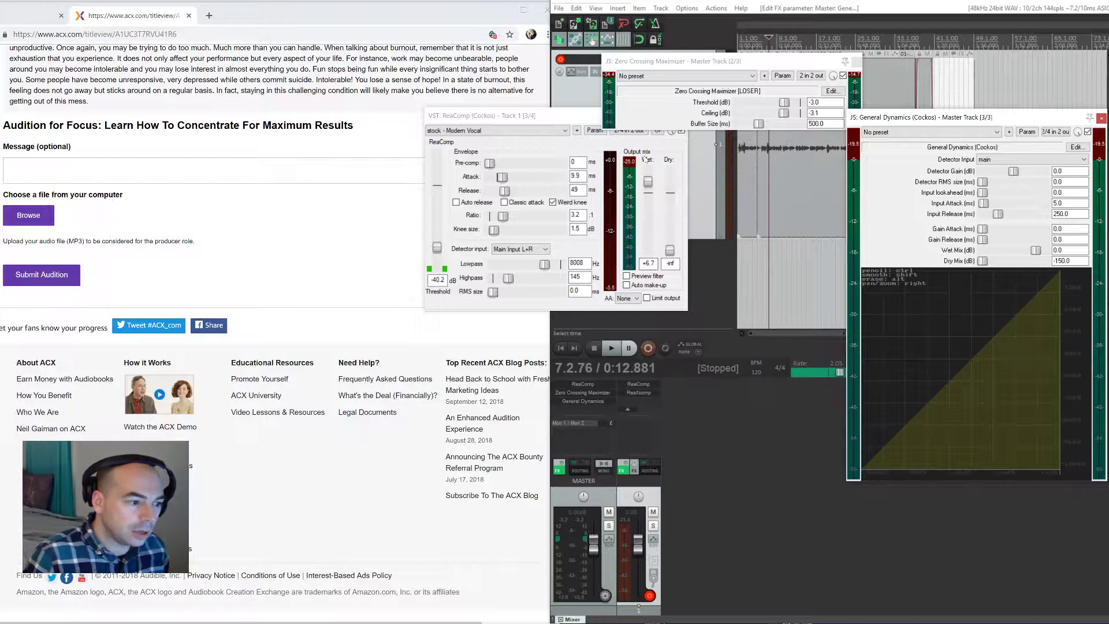
# Show the master track's ReaComp and start playback to audition the compression
pyautogui.click(587, 385)
pyautogui.click(585, 387)
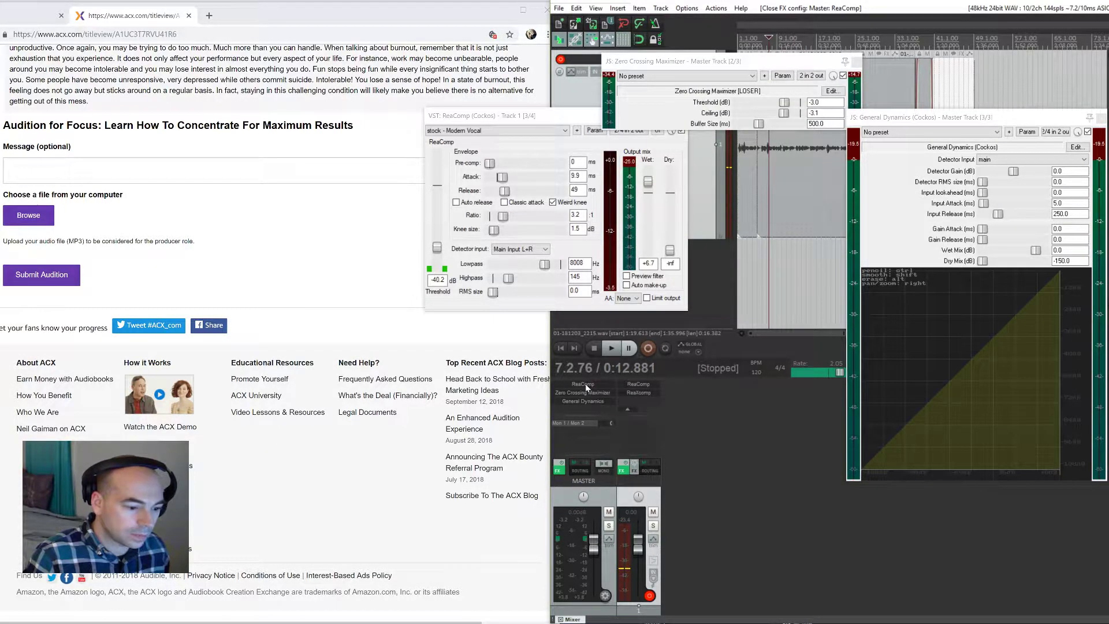
pyautogui.click(585, 384)
pyautogui.press('space')
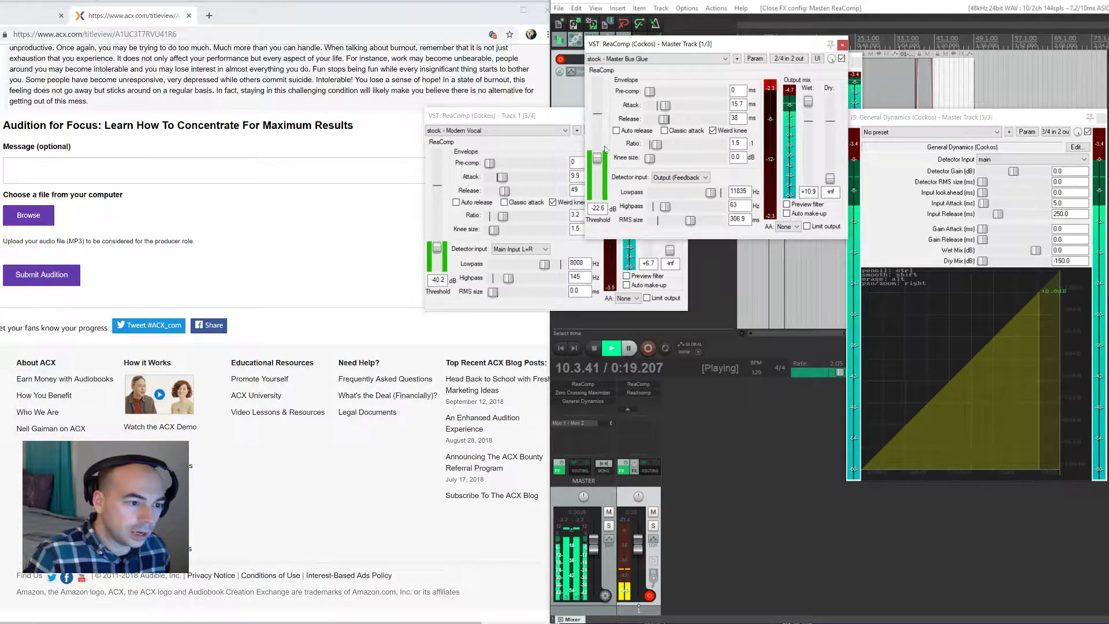
# Compare the vocal and master ReaComp windows during playback, then stop and close both
pyautogui.click(511, 118)
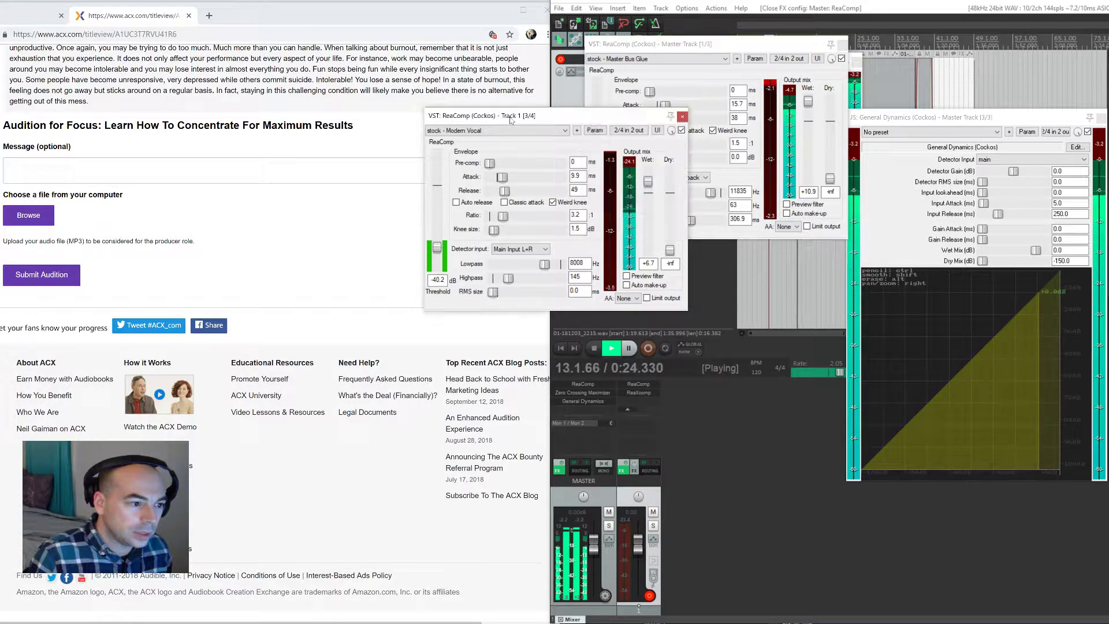
pyautogui.click(681, 55)
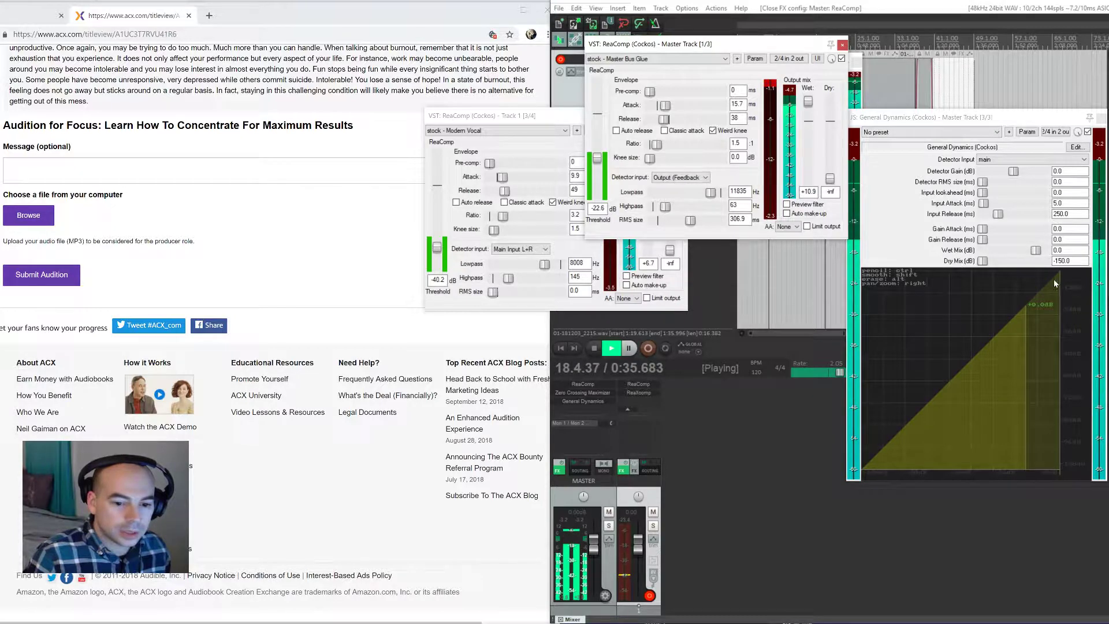
pyautogui.click(598, 347)
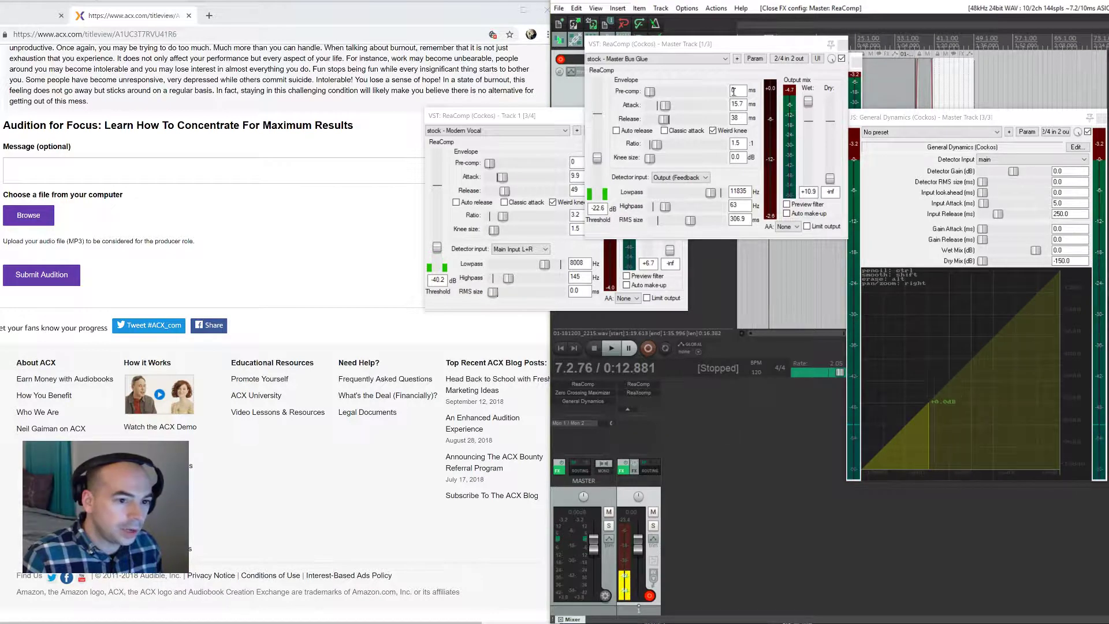
pyautogui.click(842, 44)
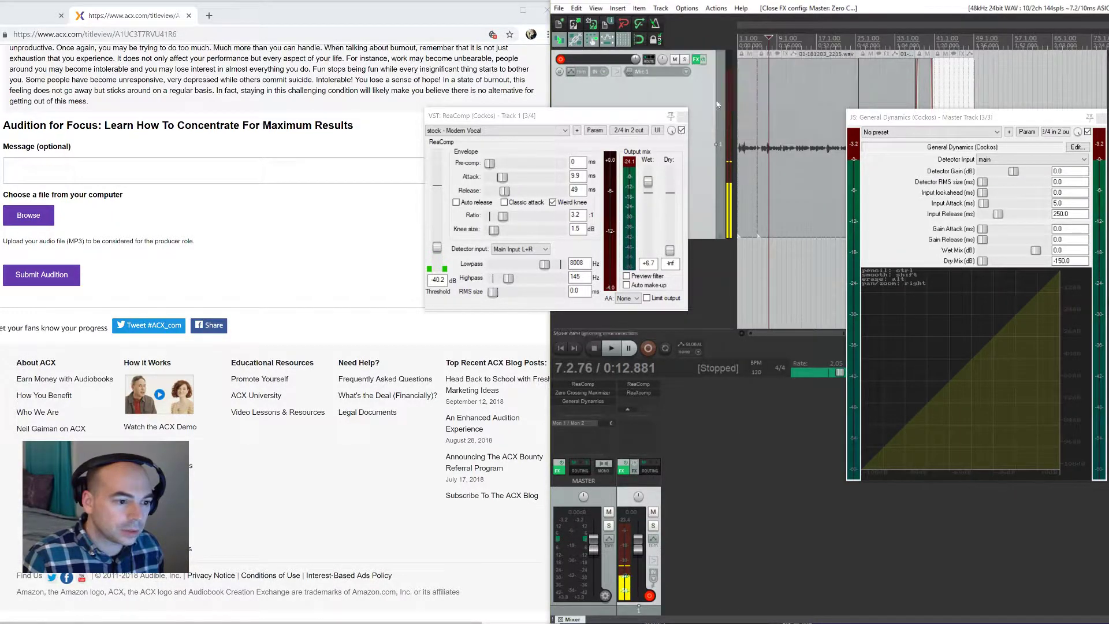
pyautogui.click(682, 117)
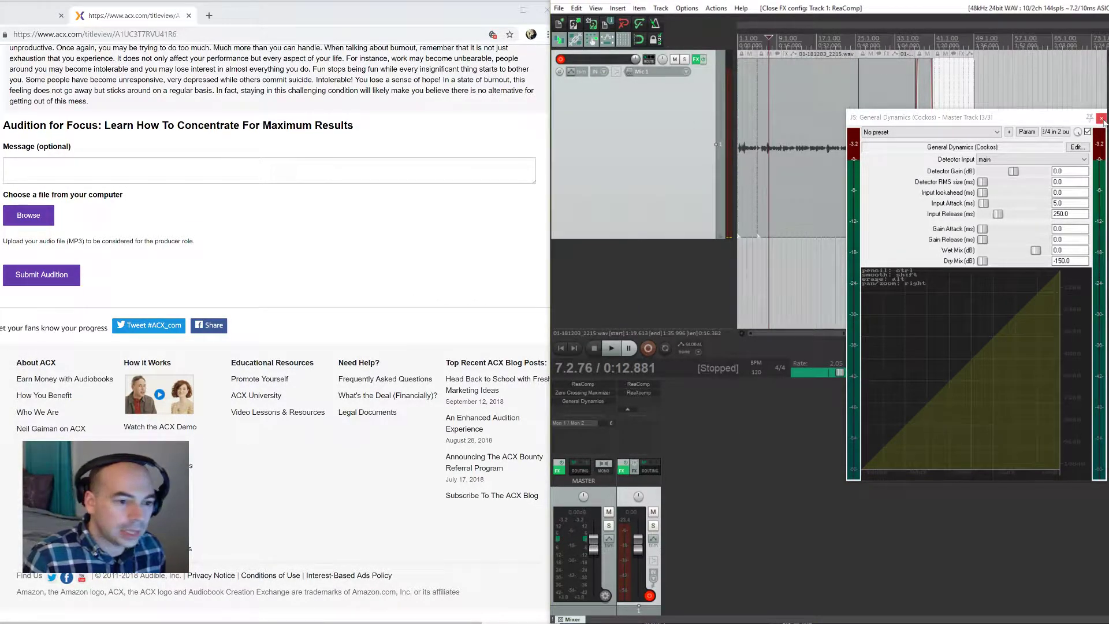
# Close General Dynamics and time-select the narration clip, extending the selection to the narration's end
pyautogui.click(1101, 119)
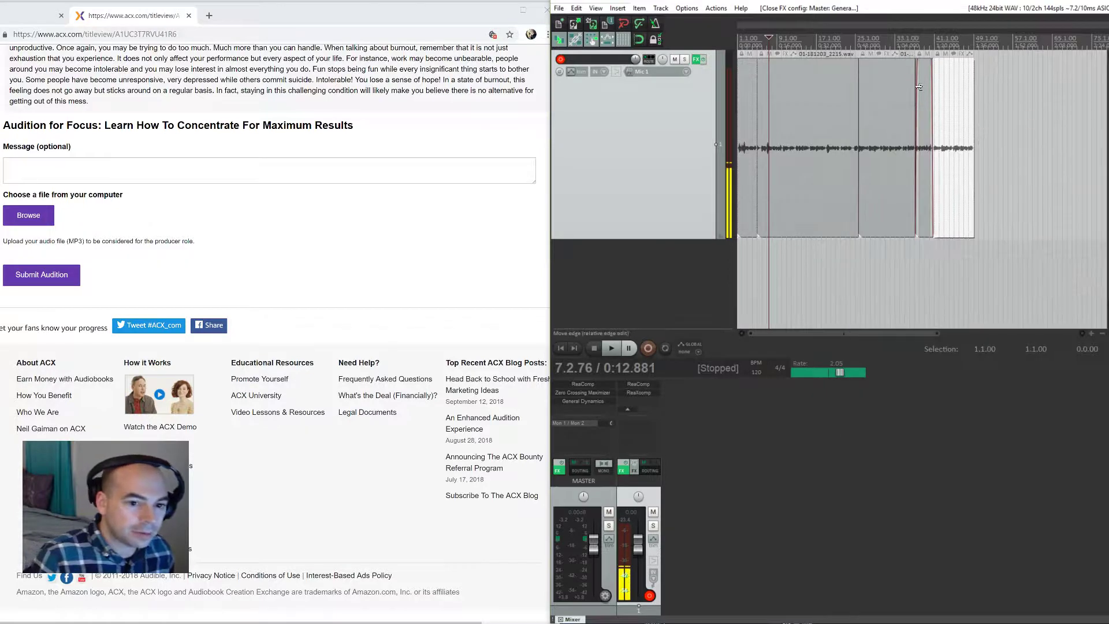
pyautogui.click(958, 85)
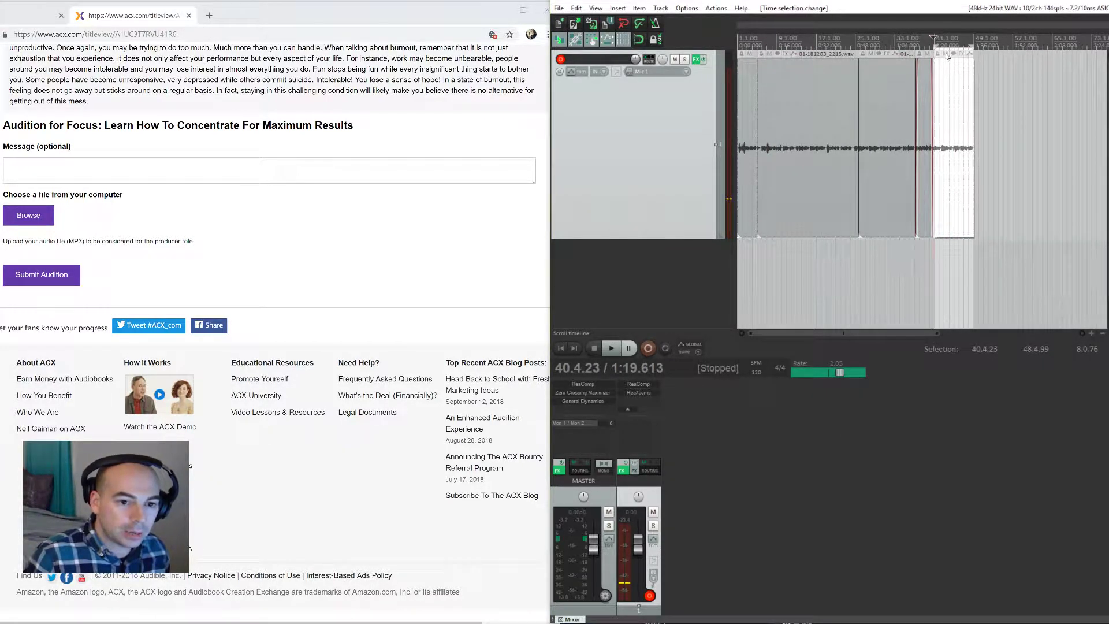
pyautogui.click(820, 85)
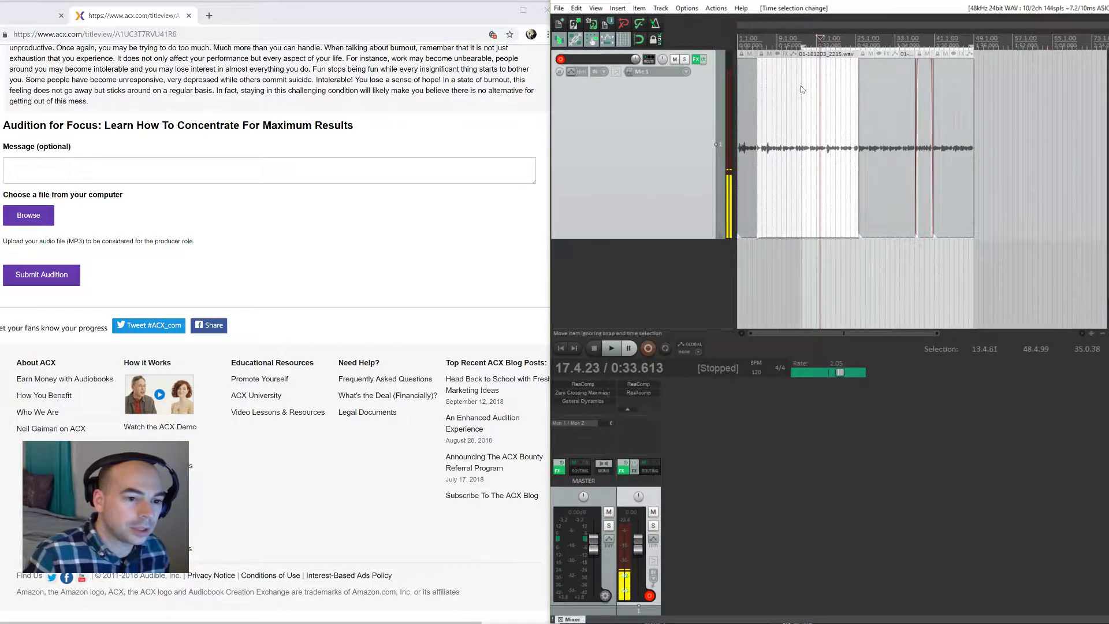
pyautogui.doubleClick(802, 90)
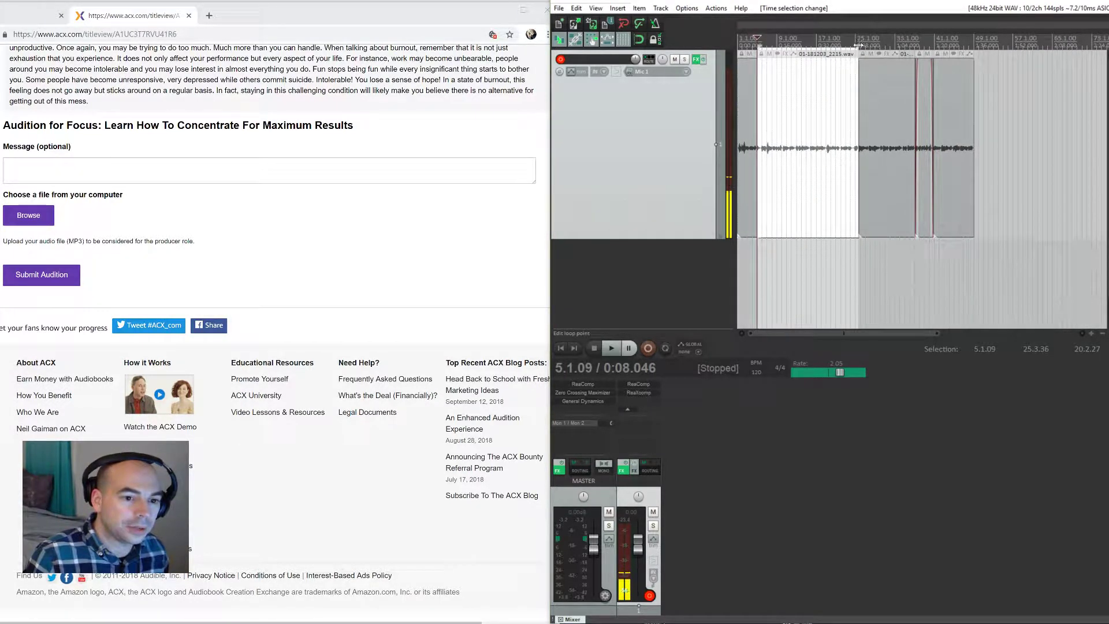
pyautogui.moveTo(859, 41); pyautogui.dragTo(976, 51)
# Move the time selection start to 1.2.11 so it covers the whole narration through 49.4.18
pyautogui.moveTo(758, 46); pyautogui.dragTo(744, 65)
pyautogui.scroll(5, 754, 116)
pyautogui.scroll(2, 756, 124)
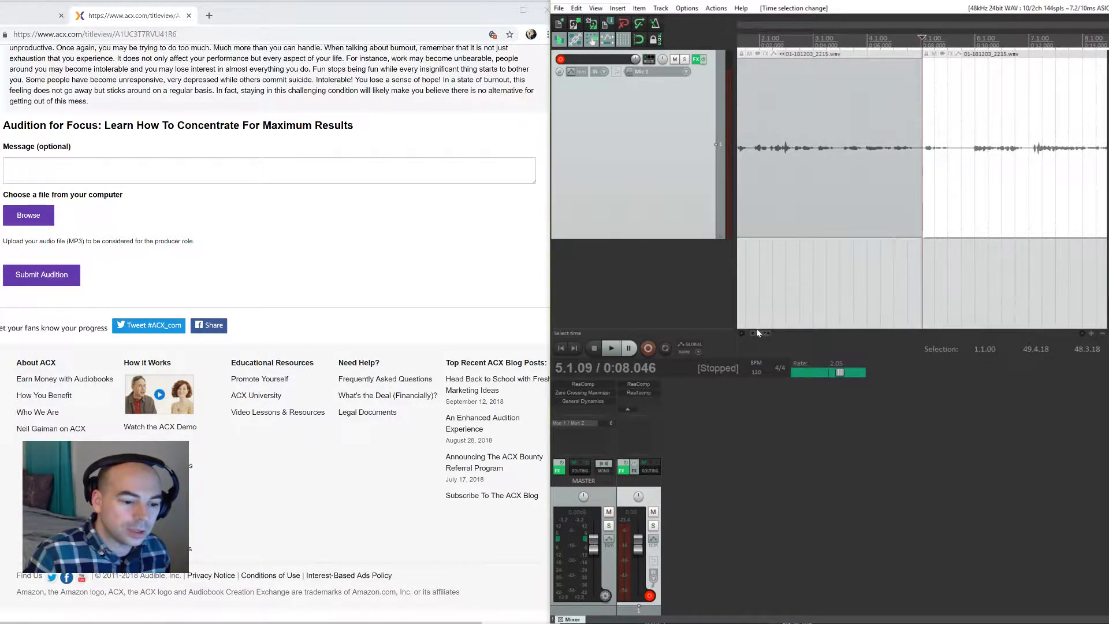
pyautogui.hscroll(-2, 762, 334)
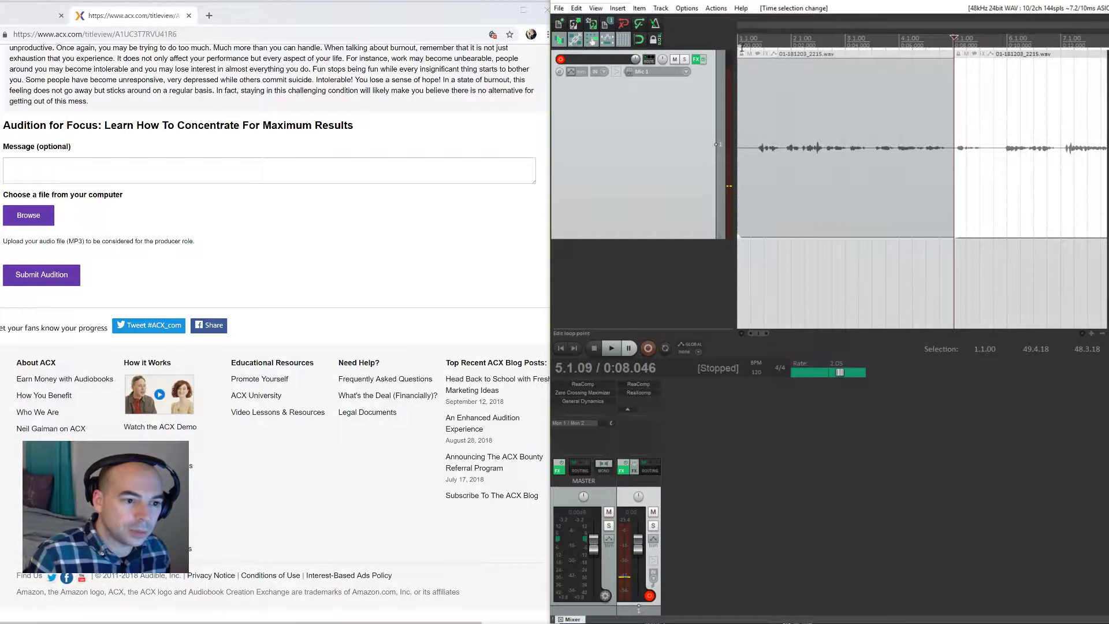
pyautogui.moveTo(738, 45); pyautogui.dragTo(752, 39)
pyautogui.click(559, 8)
# Render the mix as Audition-01 MP3 at 256 kbps, then cancel the partial render
pyautogui.click(580, 168)
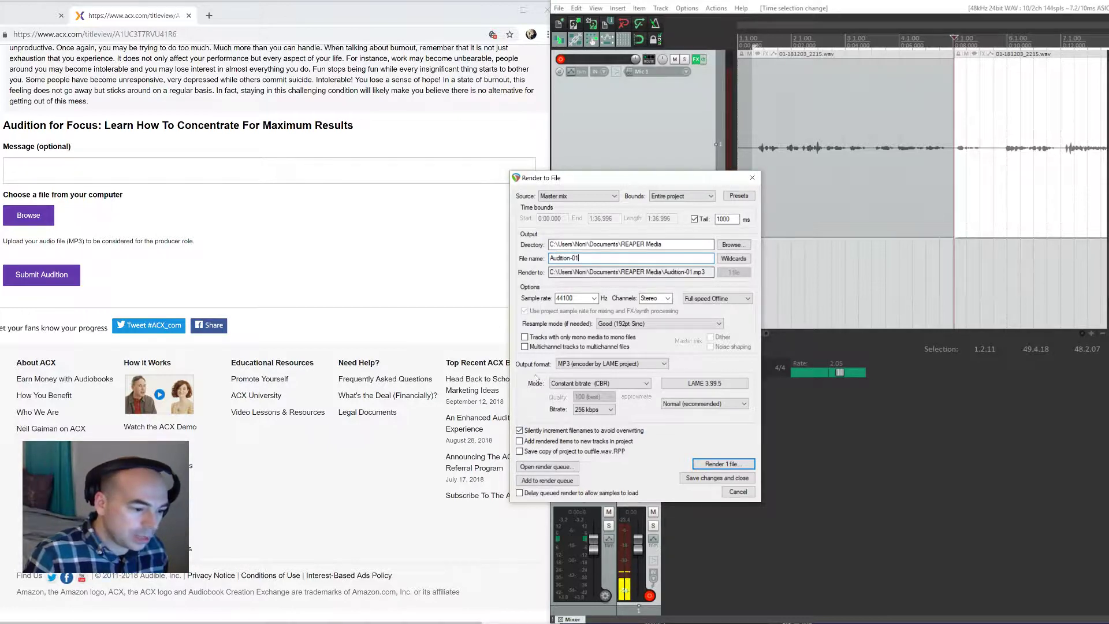
pyautogui.click(664, 364)
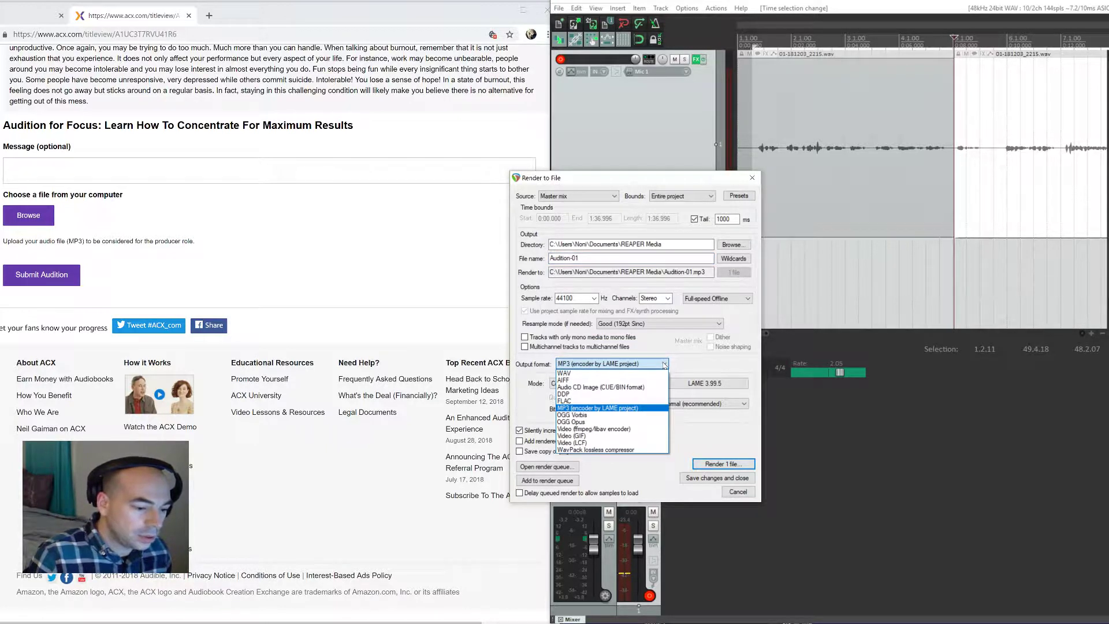
pyautogui.click(664, 364)
pyautogui.click(596, 409)
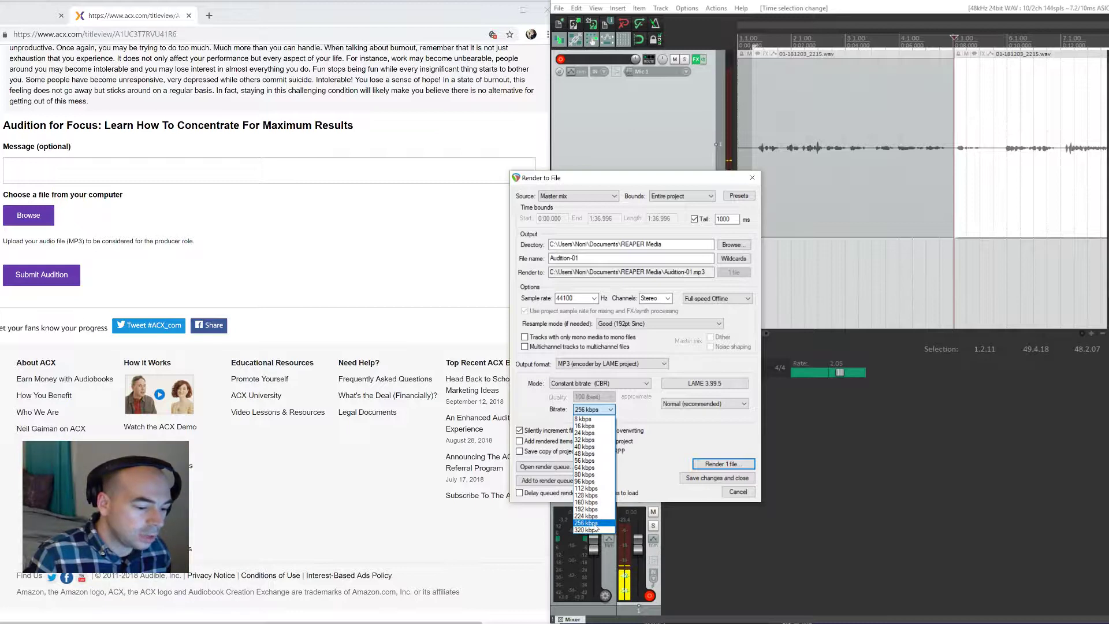
pyautogui.click(591, 523)
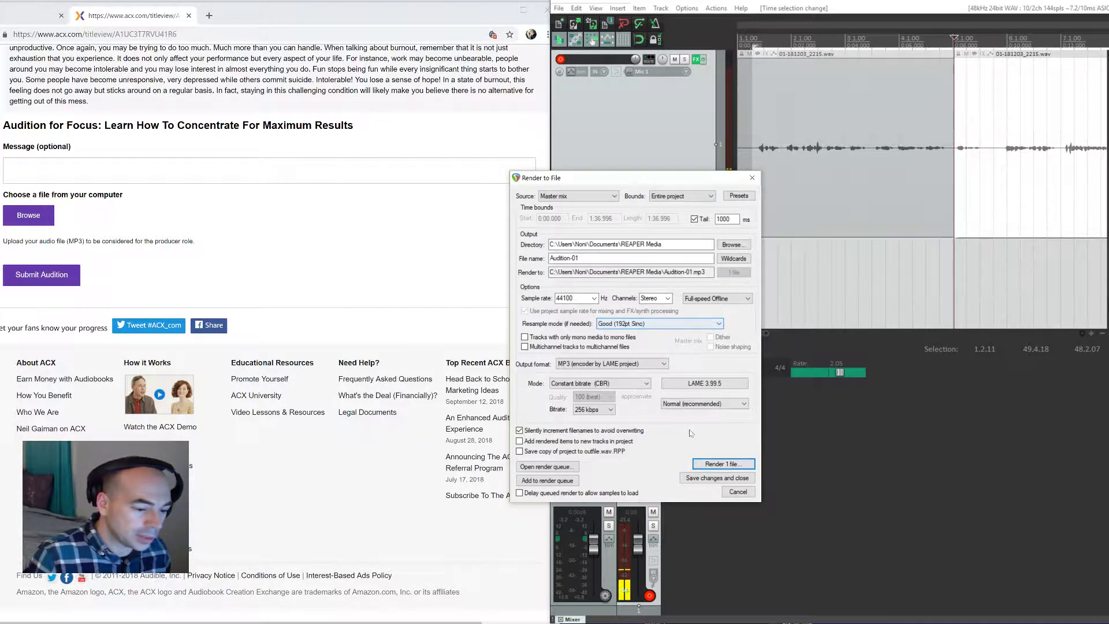
pyautogui.click(724, 465)
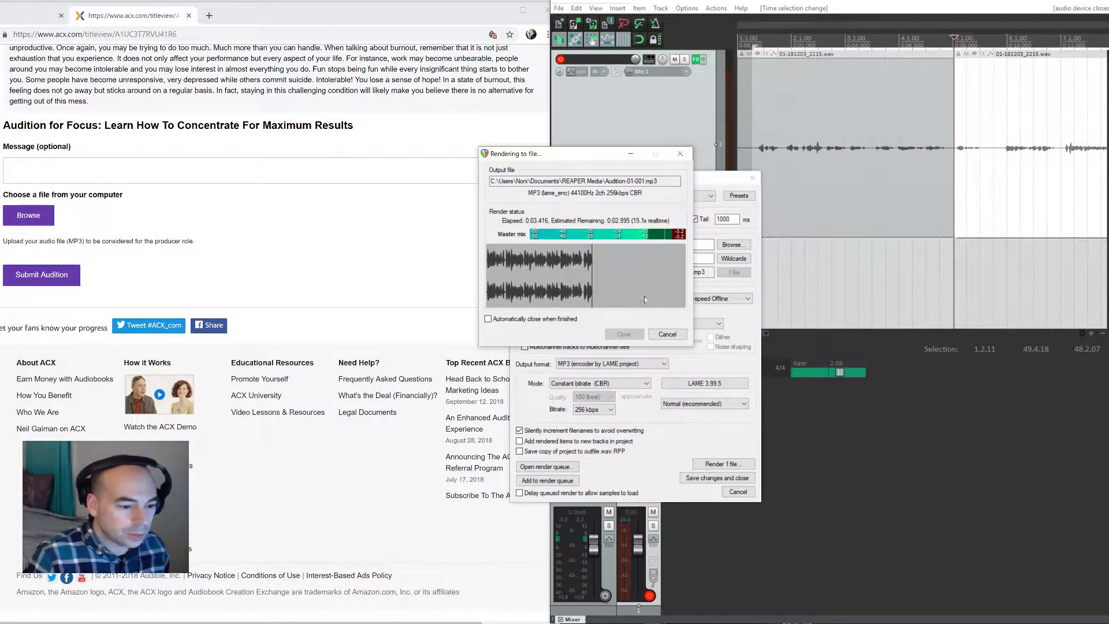
pyautogui.click(667, 334)
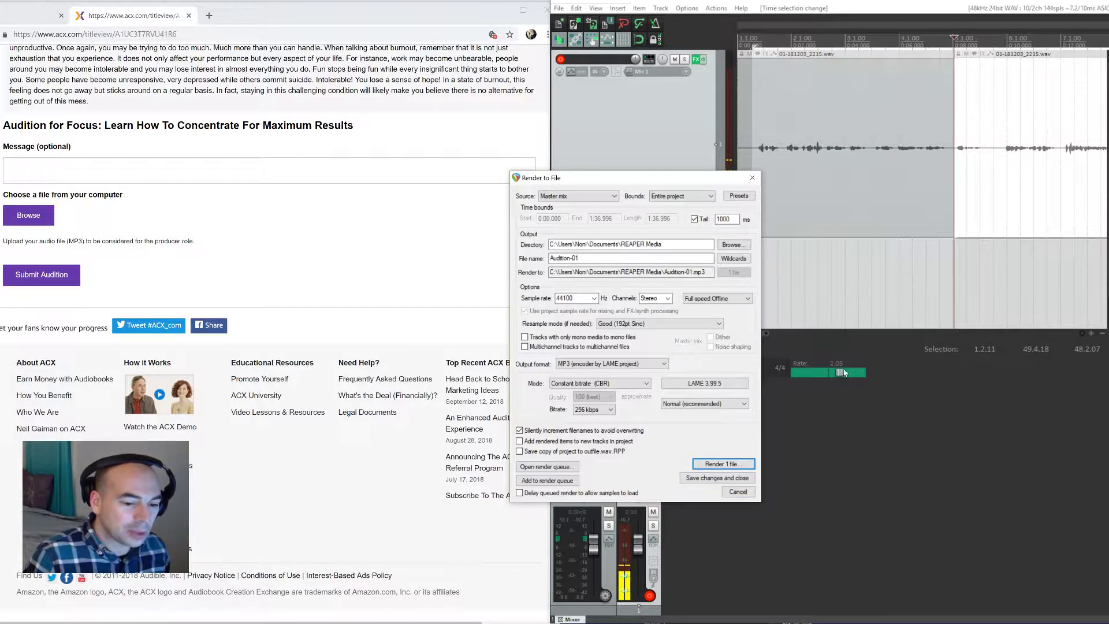
# Reset the playback rate to 1.0 and render the narration to Audition-01-002.mp3
pyautogui.moveTo(844, 373); pyautogui.dragTo(831, 375)
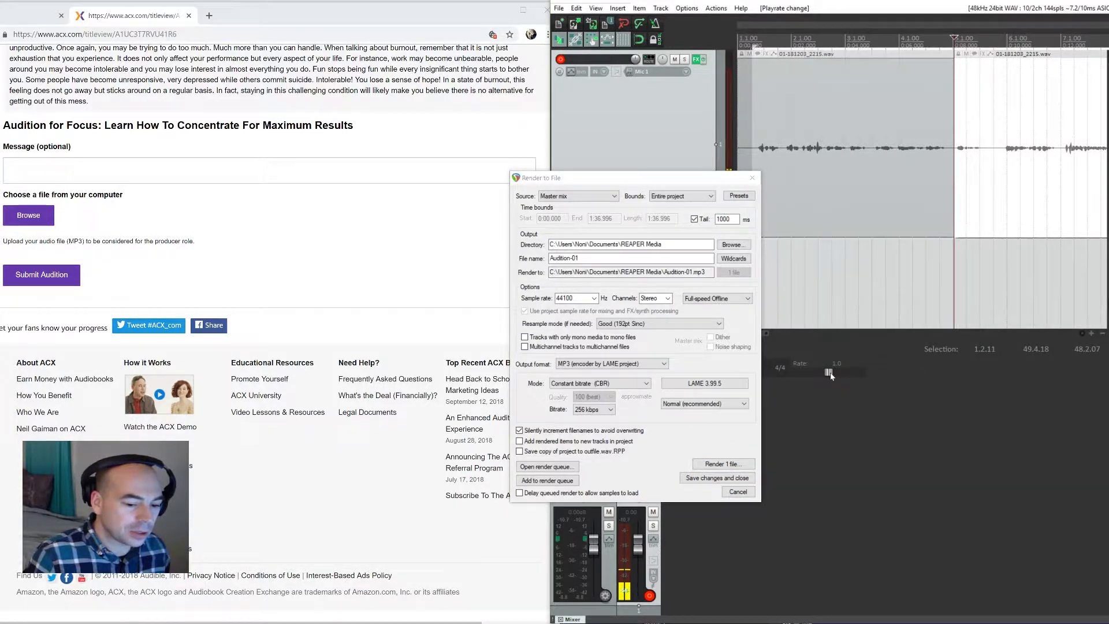
pyautogui.rightClick(831, 374)
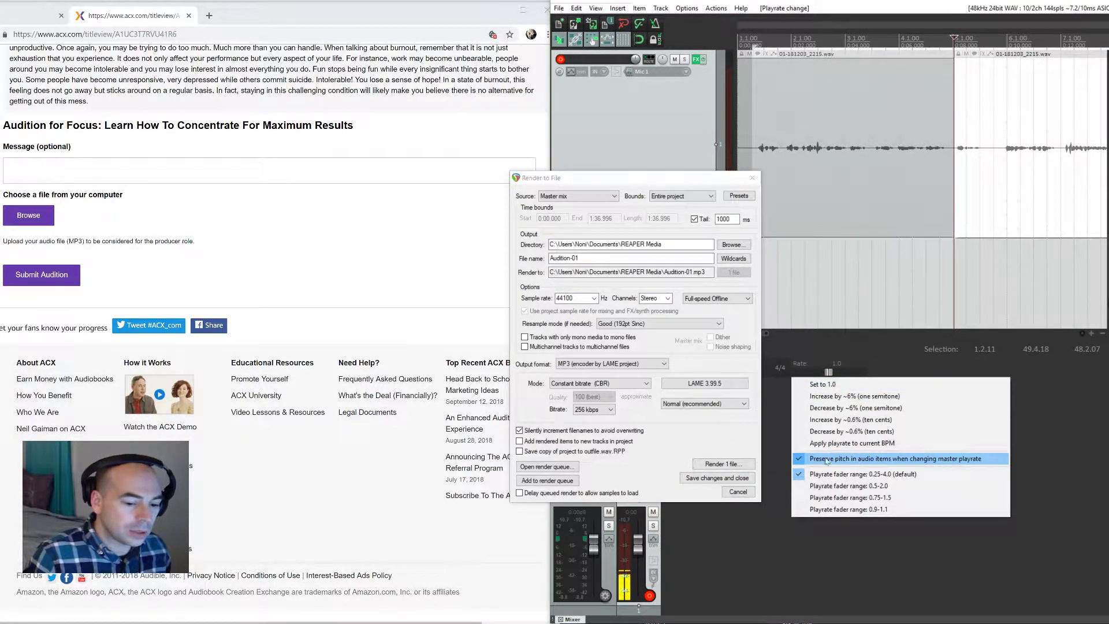
pyautogui.click(762, 404)
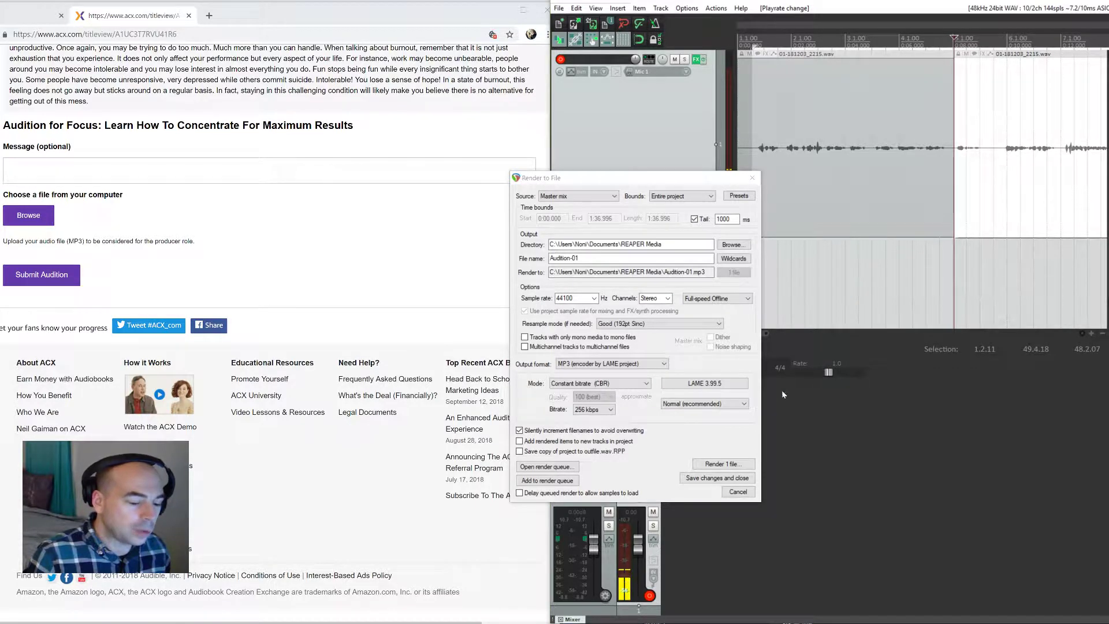
pyautogui.click(714, 466)
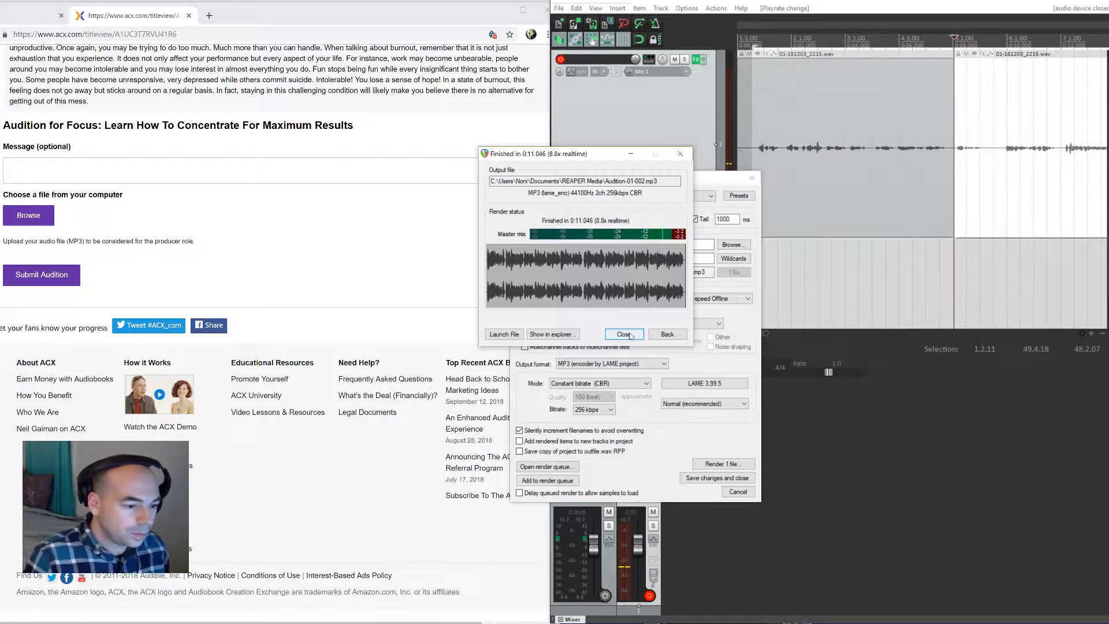
pyautogui.press('Escape')
pyautogui.press('Escape')
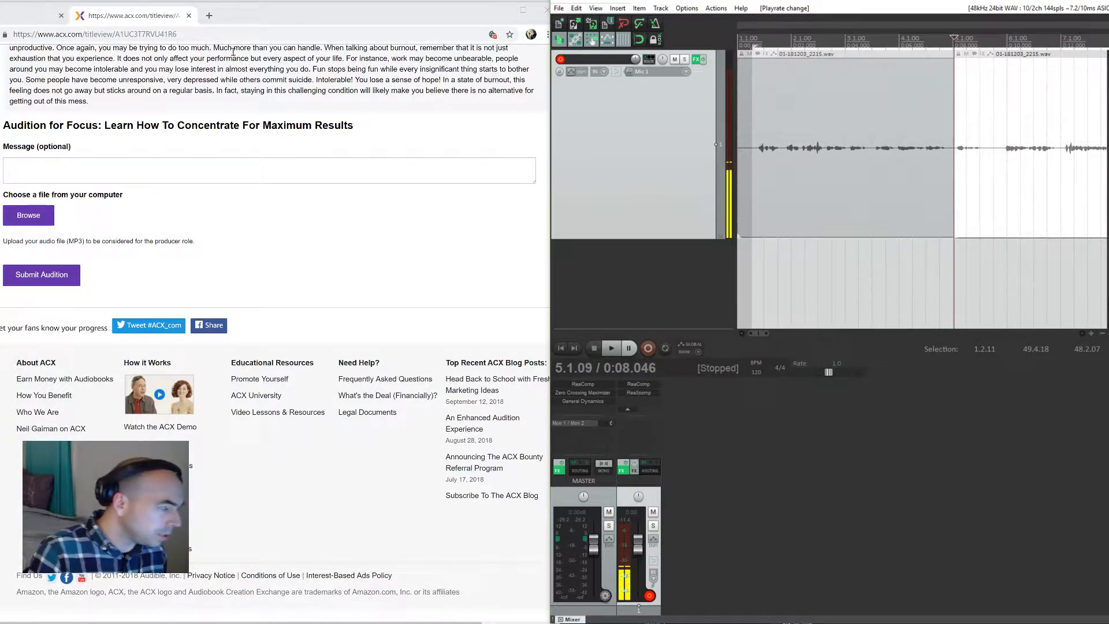
# In the ACX audition form's Message field, write a 'Thank you for listening' note addressed to the rights holder
pyautogui.click(405, 78)
pyautogui.scroll(7, 431, 92)
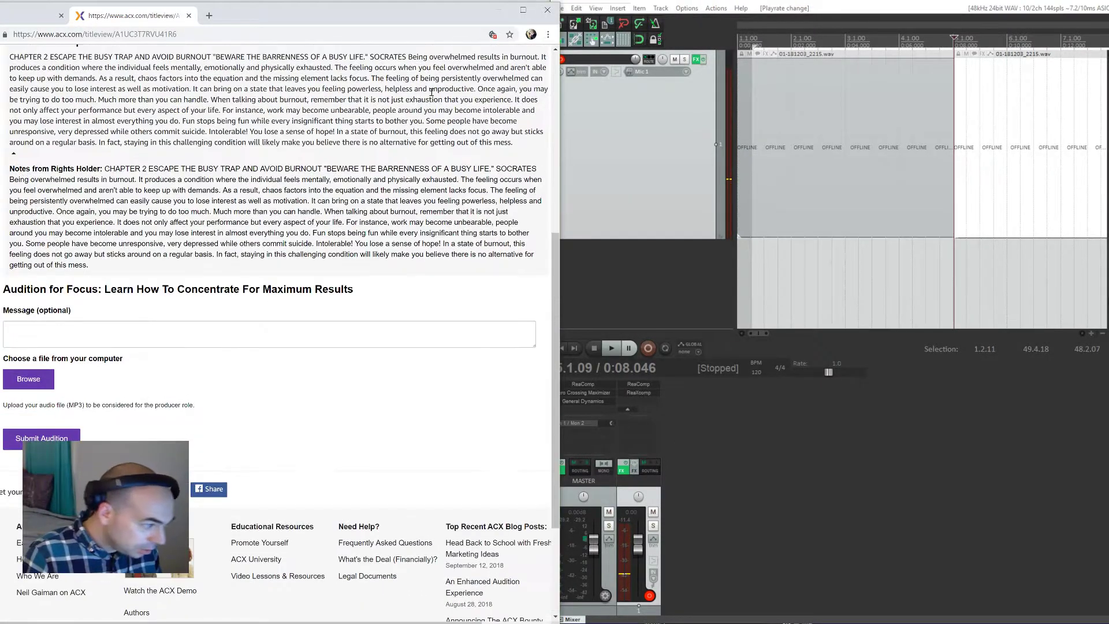
pyautogui.scroll(-5, 184, 336)
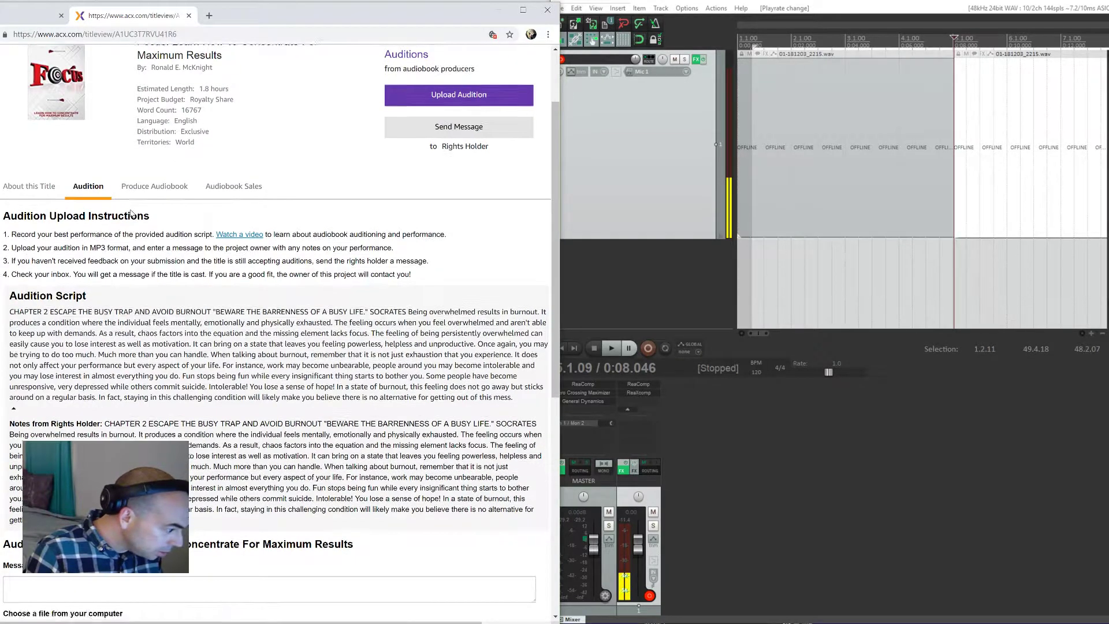
pyautogui.click(184, 336)
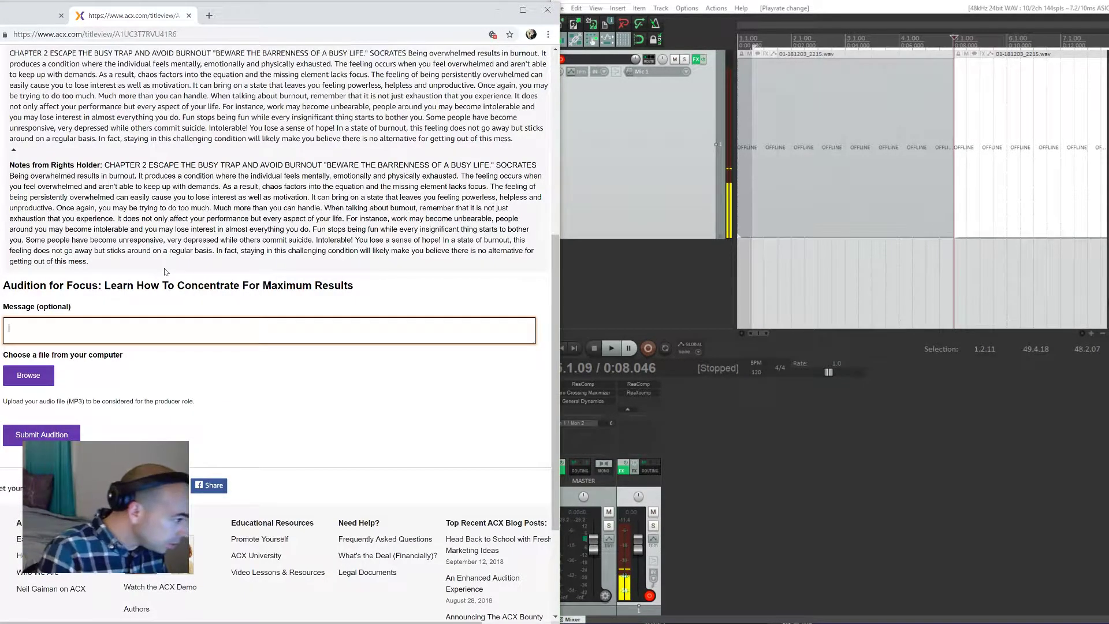
pyautogui.scroll(6, 165, 272)
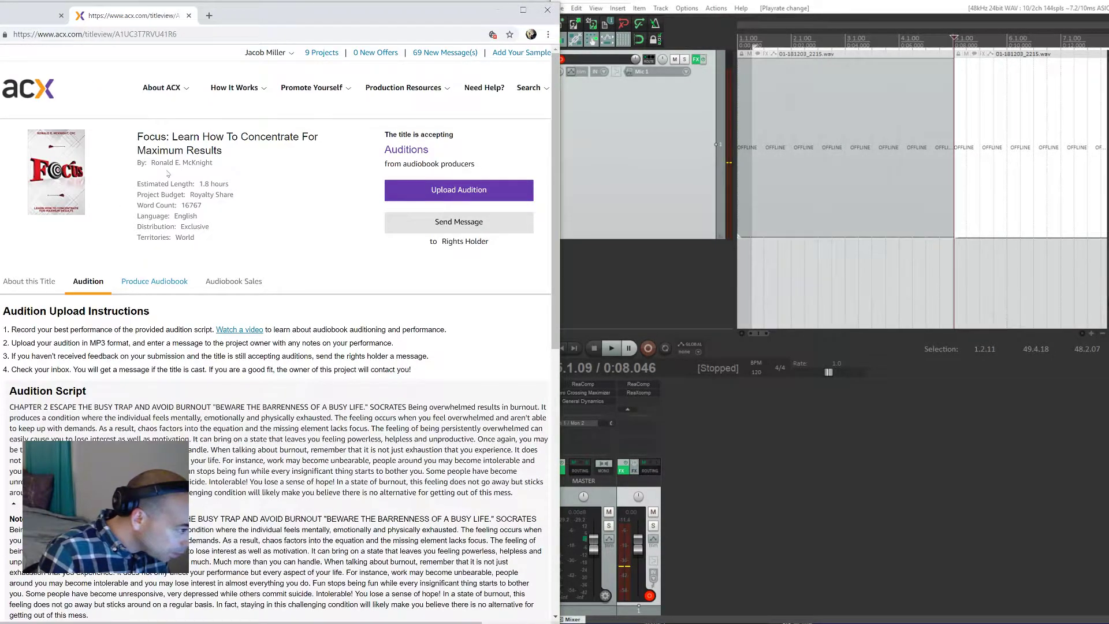
pyautogui.scroll(-1, 149, 99)
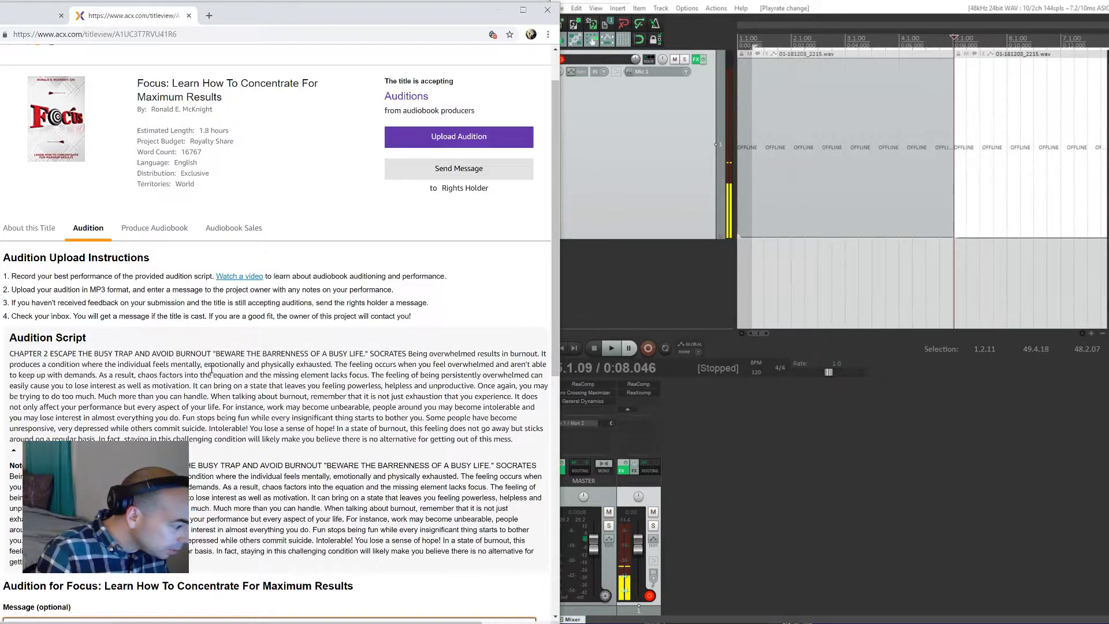
pyautogui.scroll(-6, 68, 289)
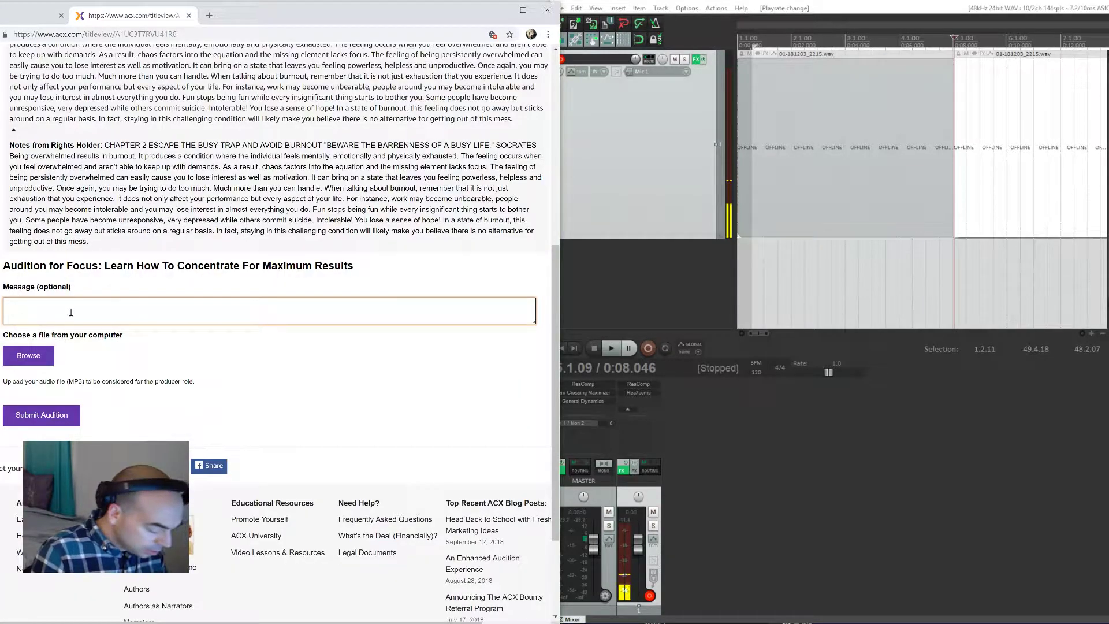
pyautogui.write('Ronald, Thank you for listening.')
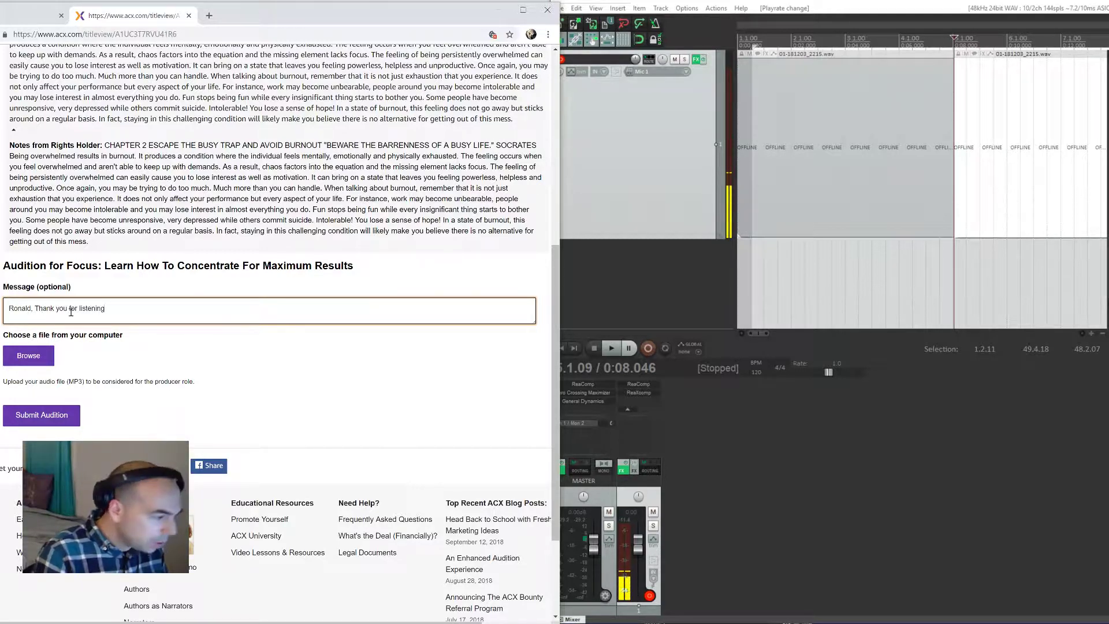
# Select Audition-01-002.mp3 from Documents > REAPER Media as the audition upload file
pyautogui.click(30, 358)
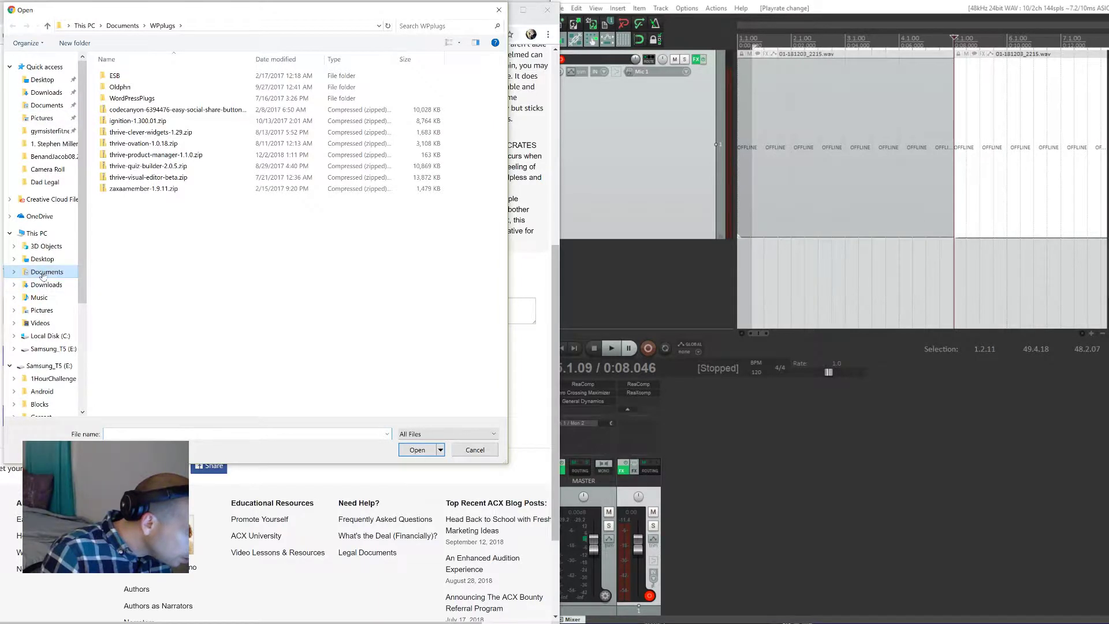
pyautogui.click(42, 276)
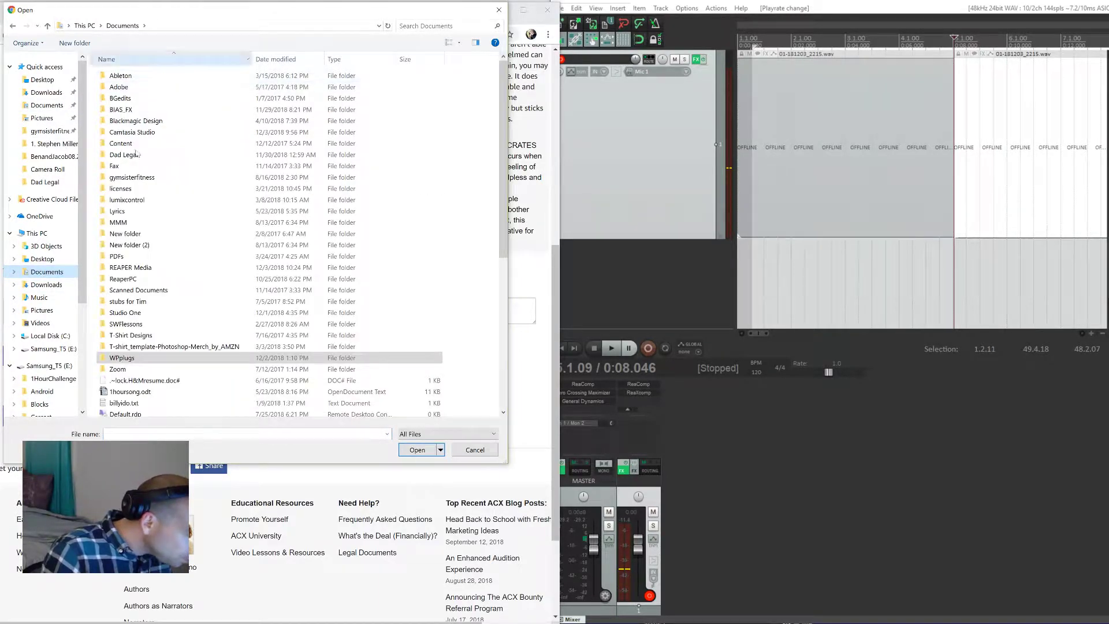
pyautogui.click(154, 271)
pyautogui.doubleClick(154, 272)
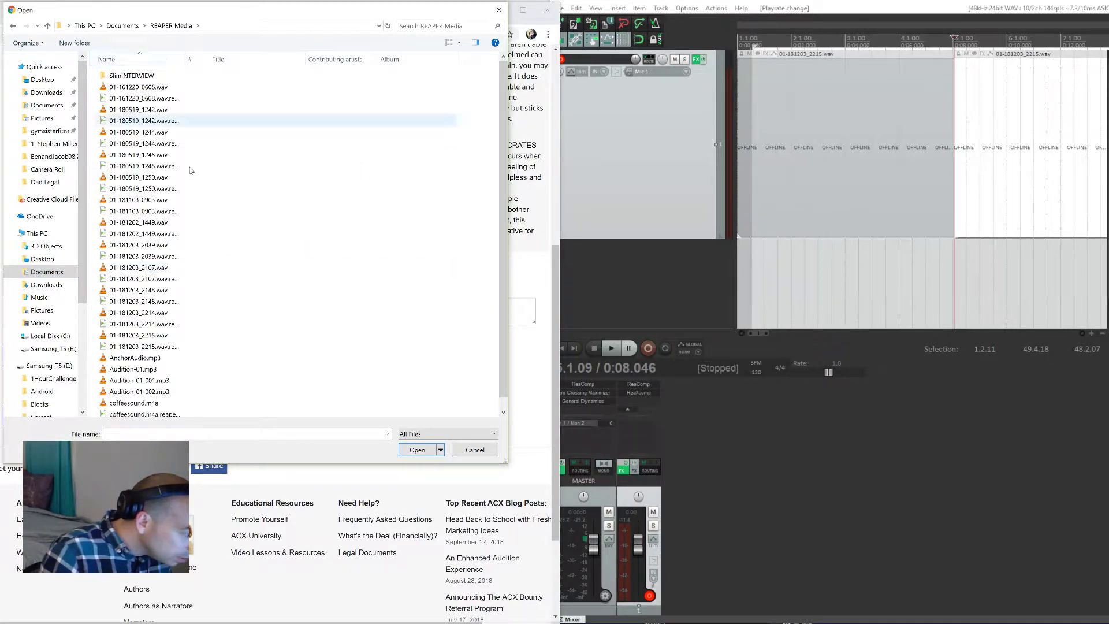
pyautogui.scroll(-1, 174, 173)
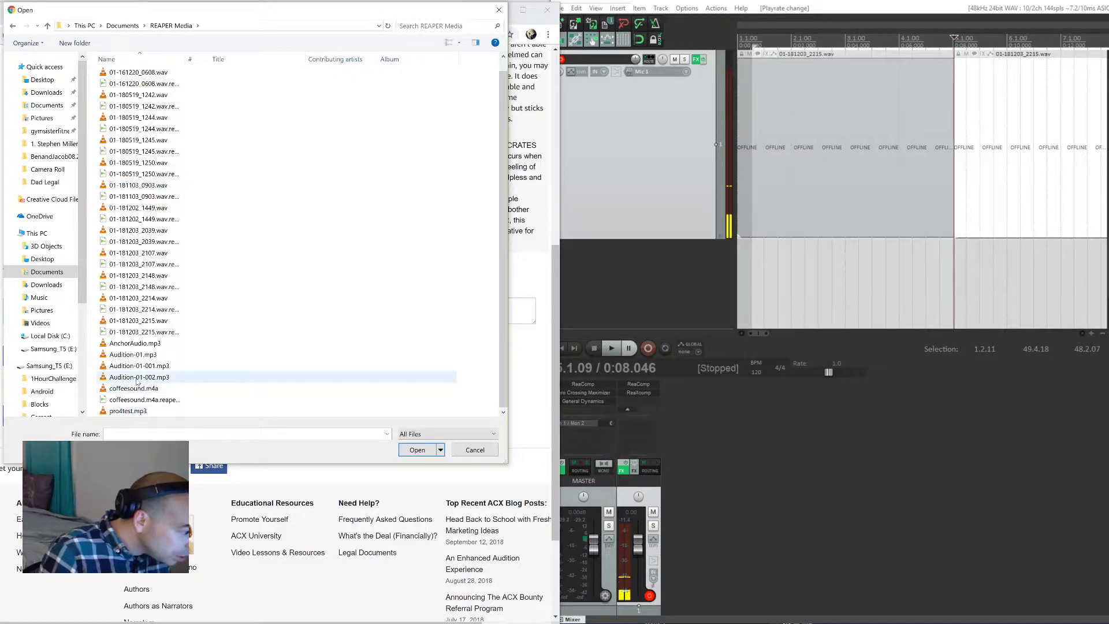
pyautogui.click(143, 379)
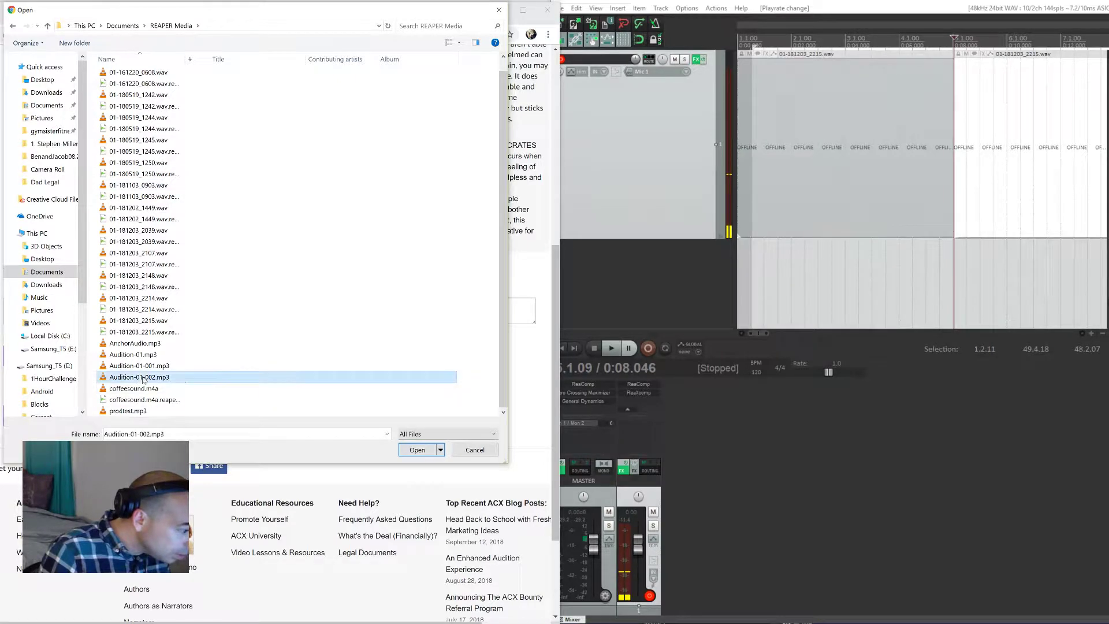
pyautogui.click(416, 450)
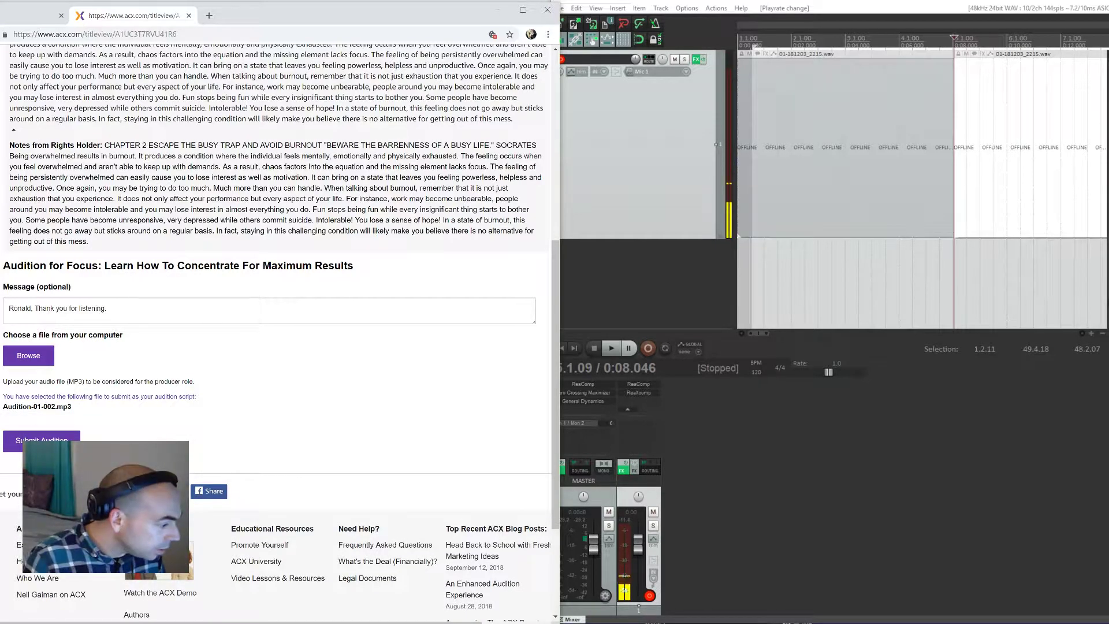
# Submit the audition and check it appears under Uploaded Audition(s) dated 04 Dec 2018
pyautogui.click(42, 440)
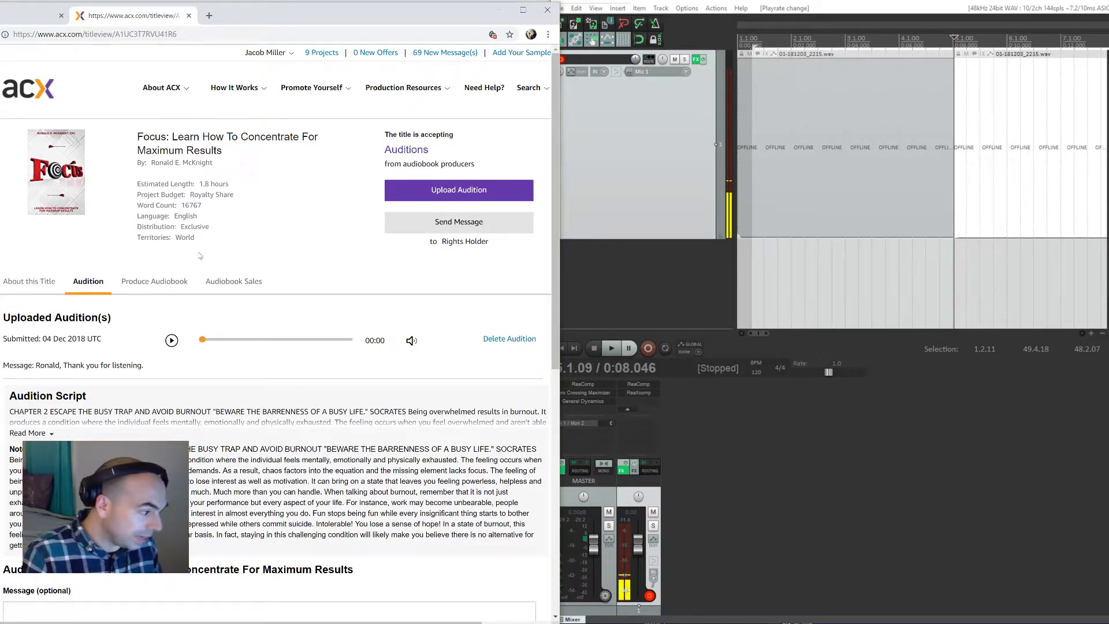
pyautogui.scroll(-1, 199, 256)
pyautogui.scroll(-2, 411, 397)
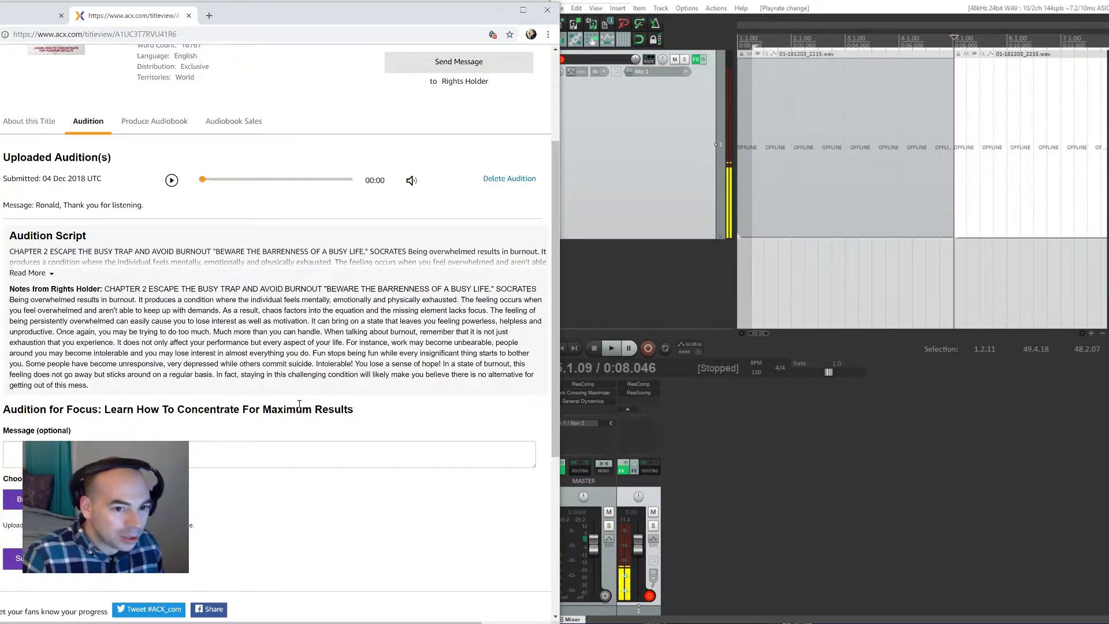
pyautogui.scroll(3, 300, 403)
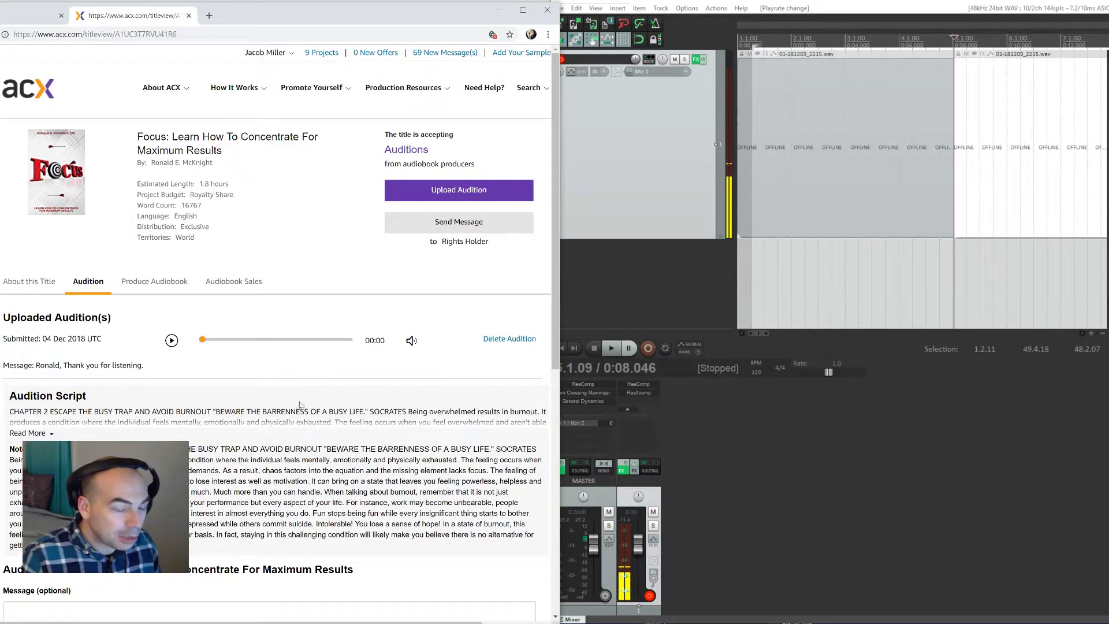
pyautogui.hotkey('alt', 'Tab')
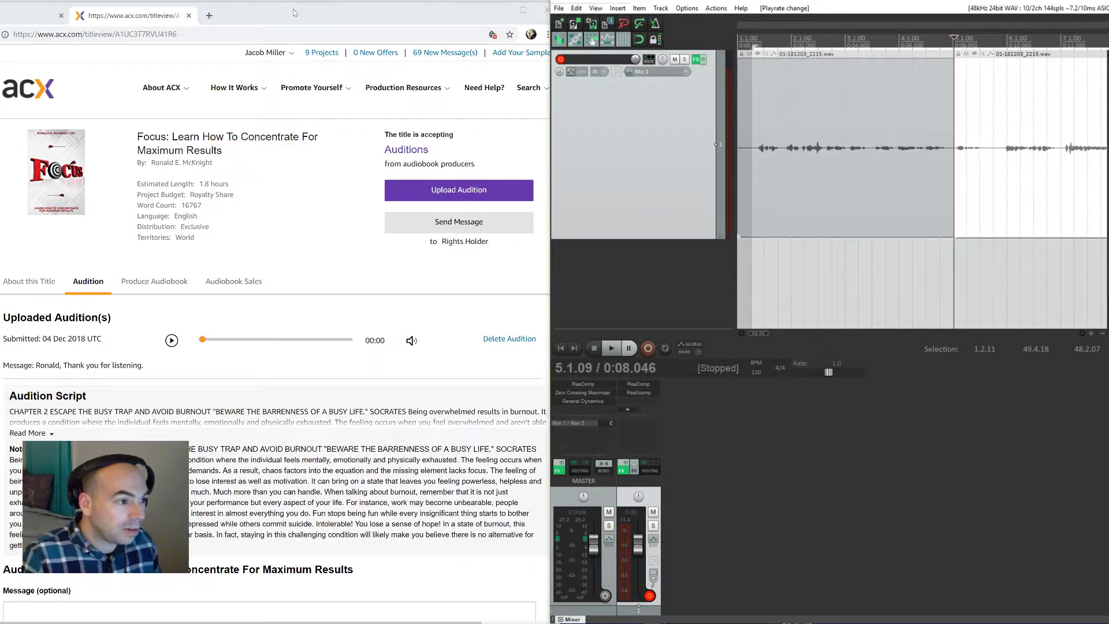
pyautogui.click(381, 16)
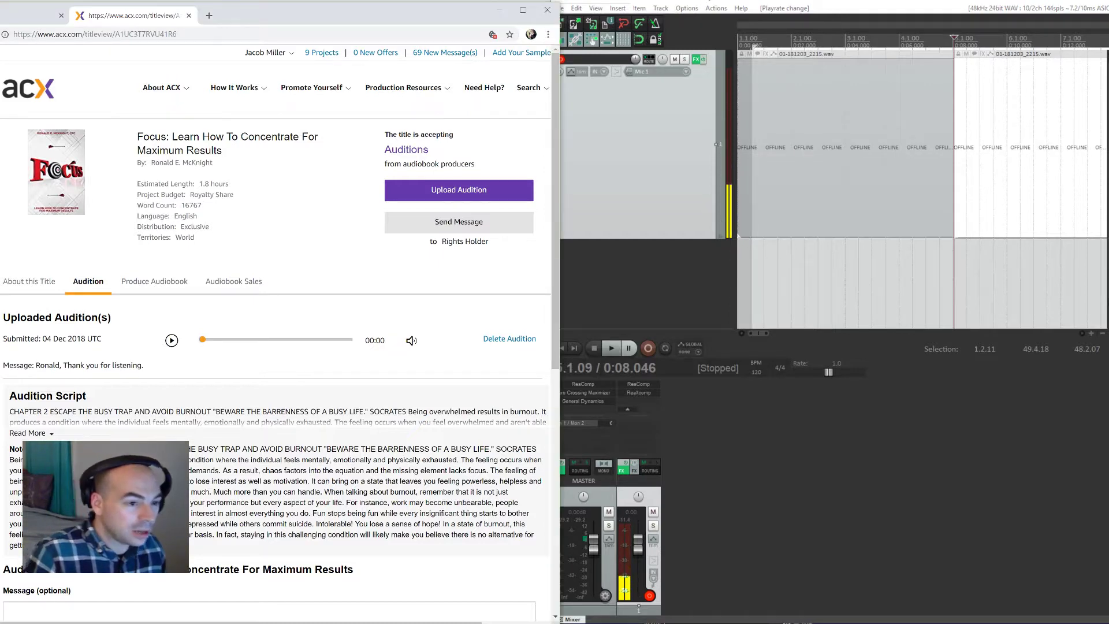